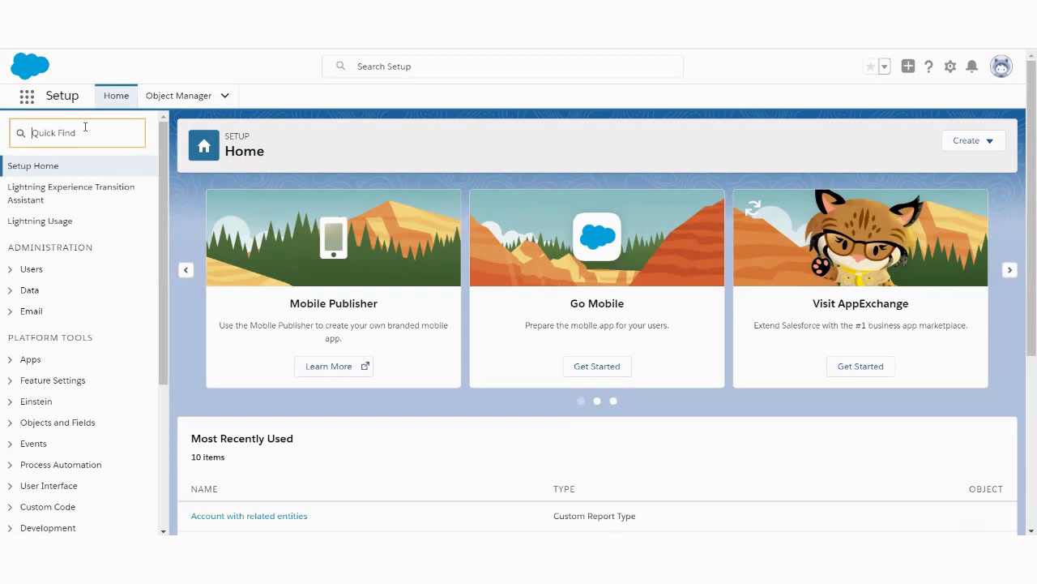
Search Quick Find for 'web' and open the Web-to-Lead setup page under Marketing.
type("web")
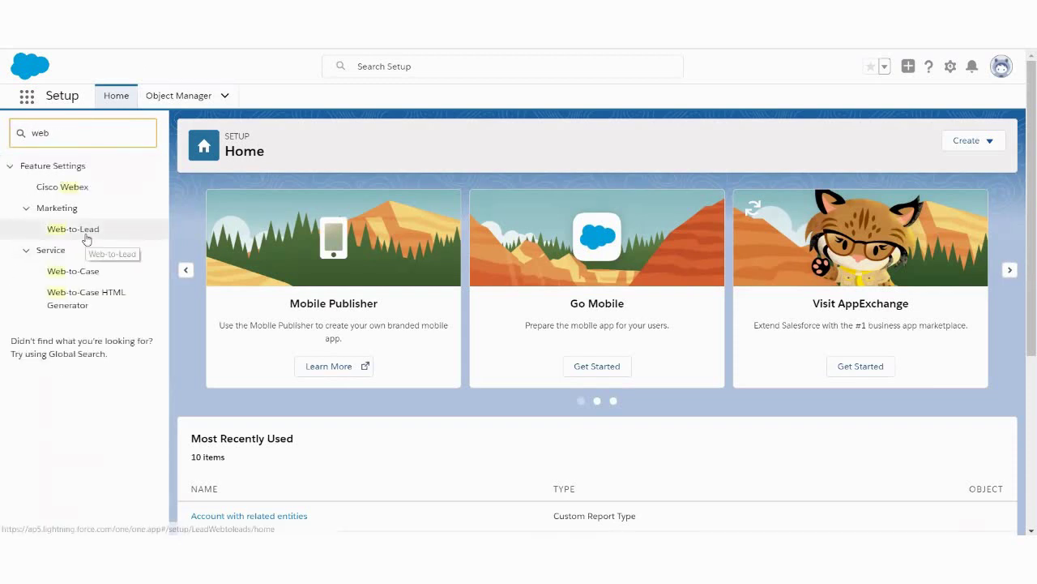
left_click(87, 237)
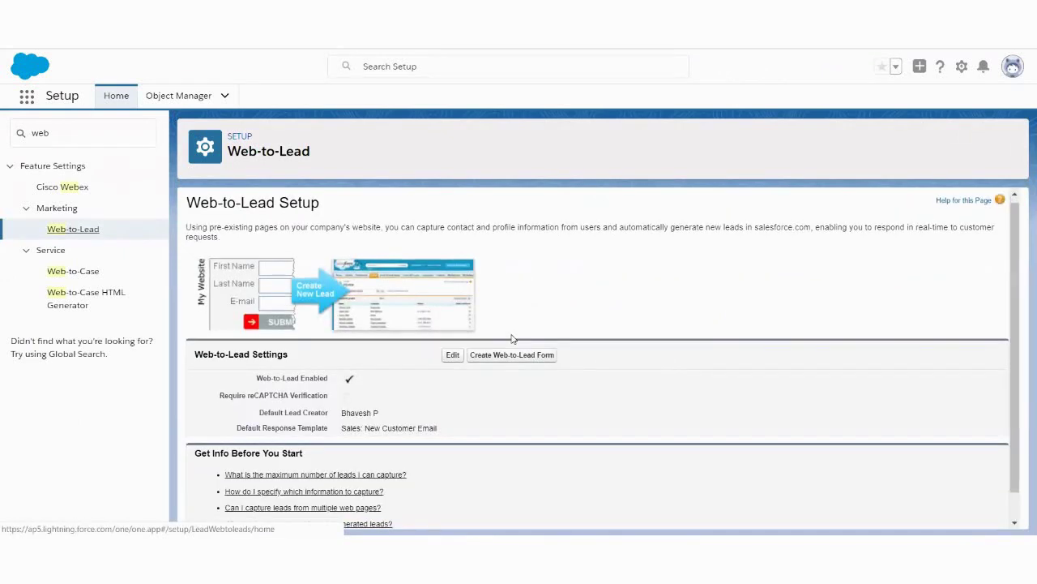
scroll(512, 339, "down", 1)
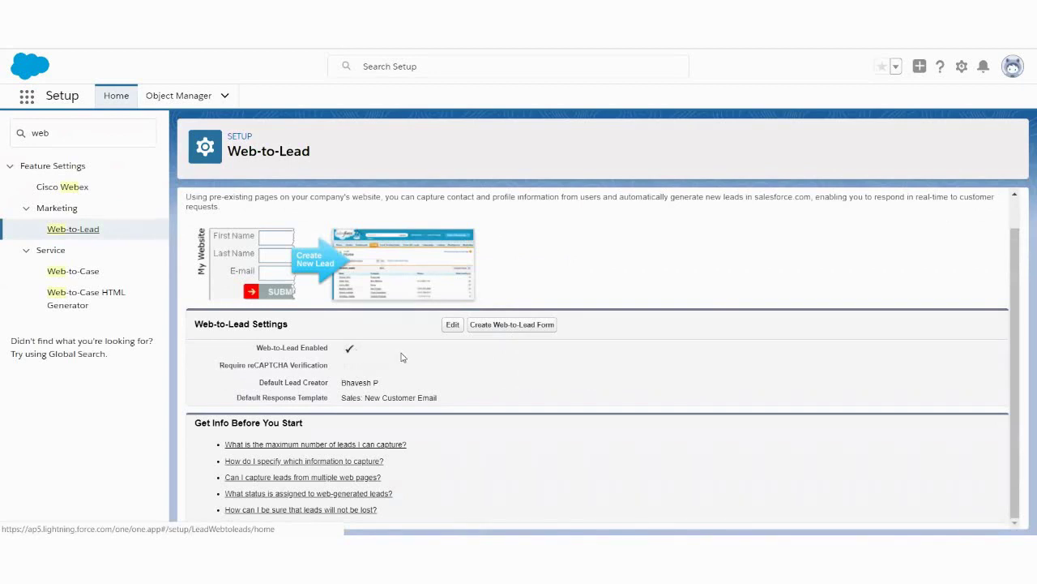
Put the Web-to-Lead Settings section into edit mode.
left_click(453, 325)
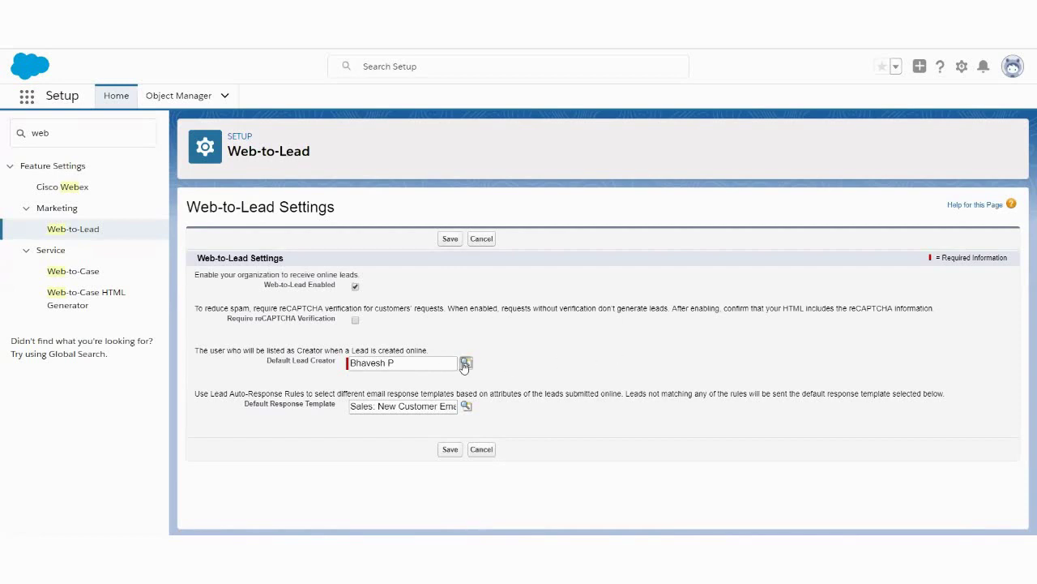
Pick the default lead creator from the user lookup, then look up the response email template.
left_click(466, 363)
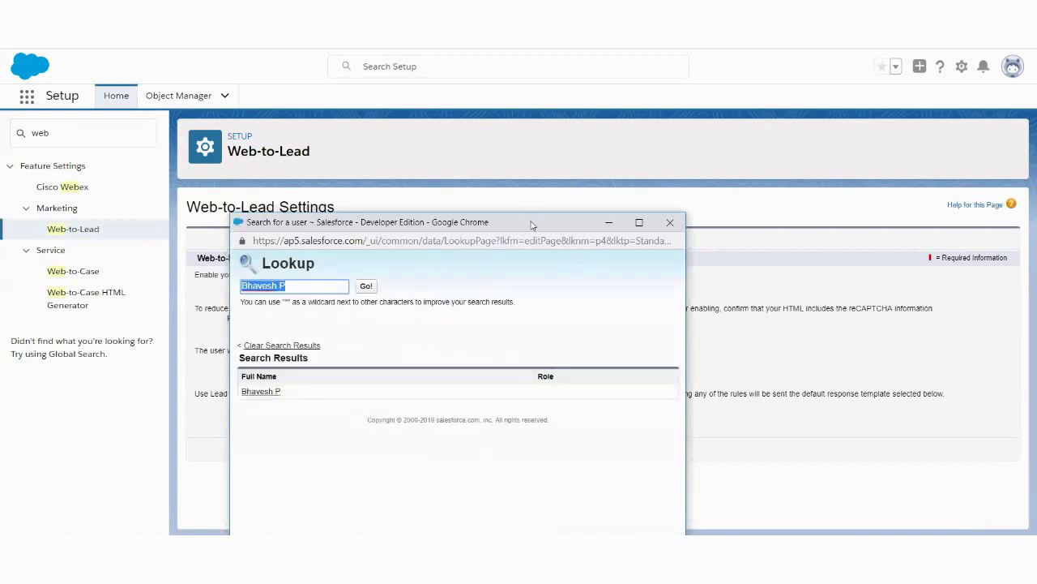
left_click_drag(535, 222, 562, 118)
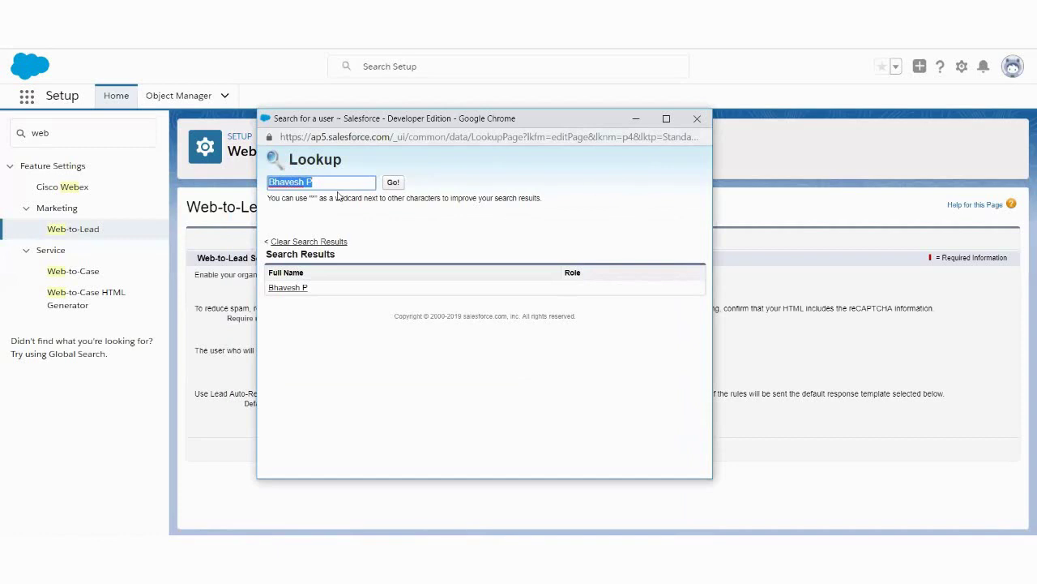
left_click(390, 185)
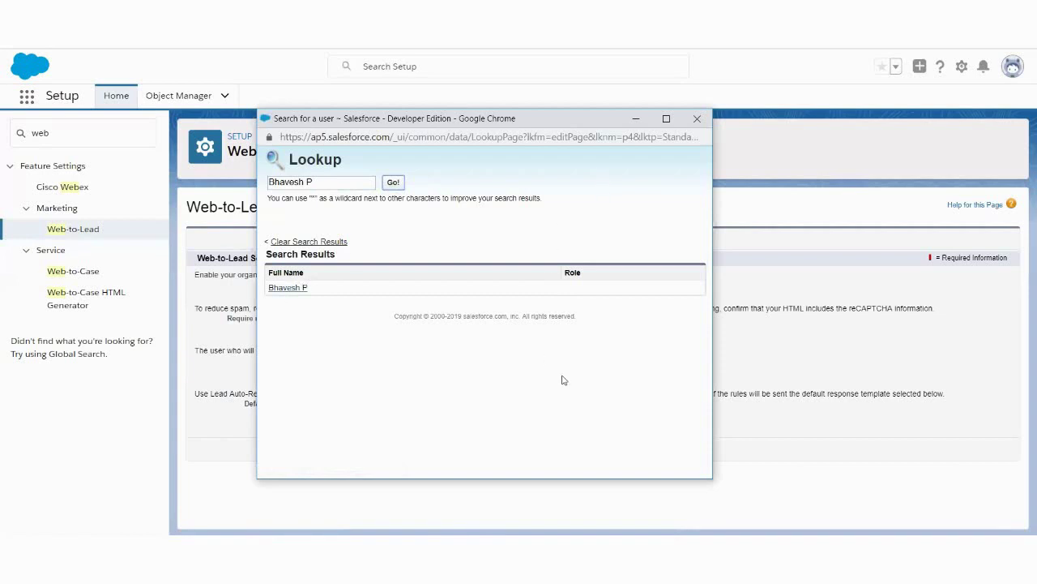
left_click(288, 289)
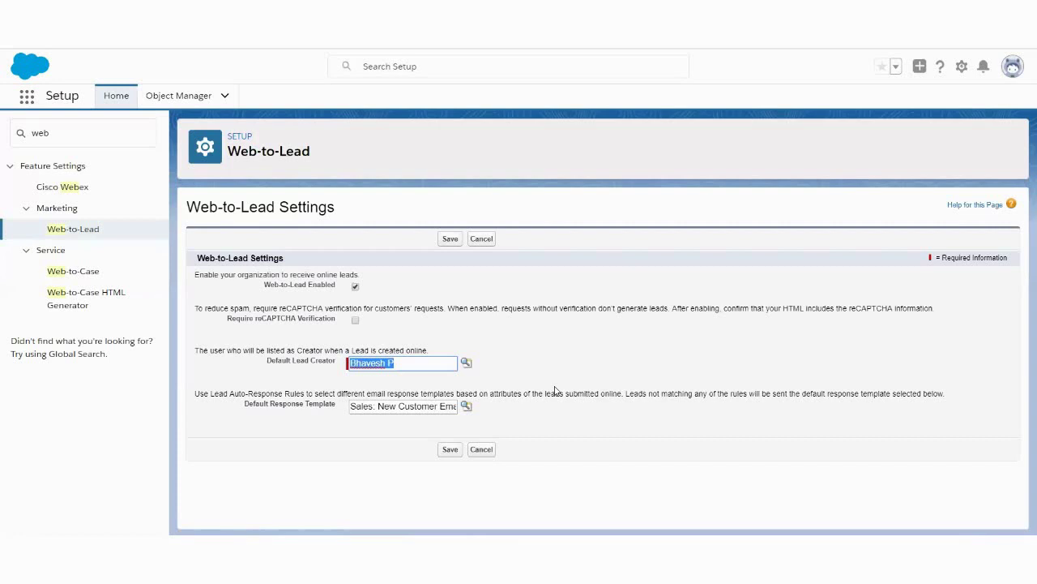
left_click(466, 407)
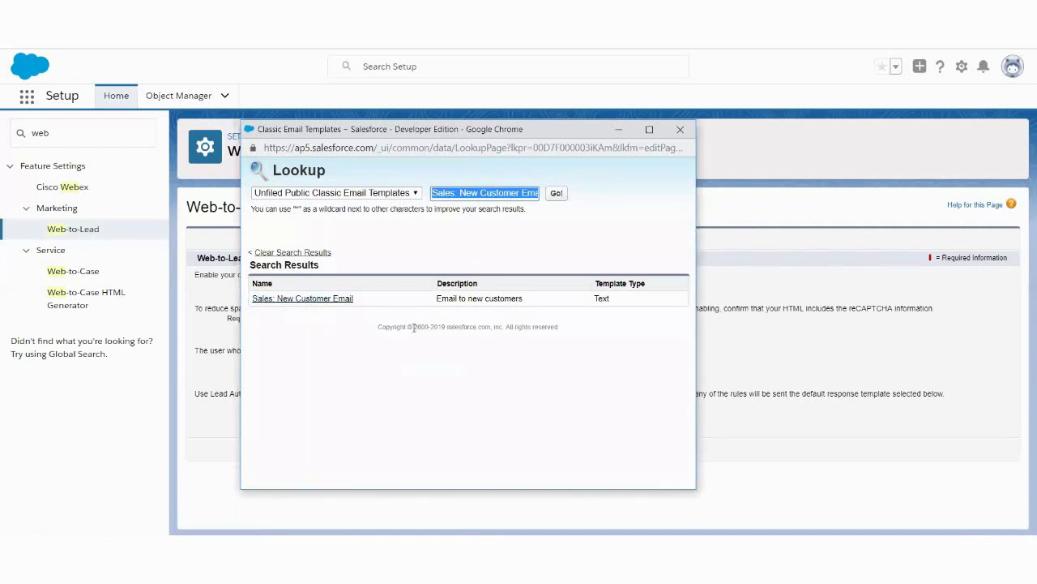
Save the Web-to-Lead settings unchanged and browse Available Fields on the Create a Web-to-Lead Form page.
left_click(680, 131)
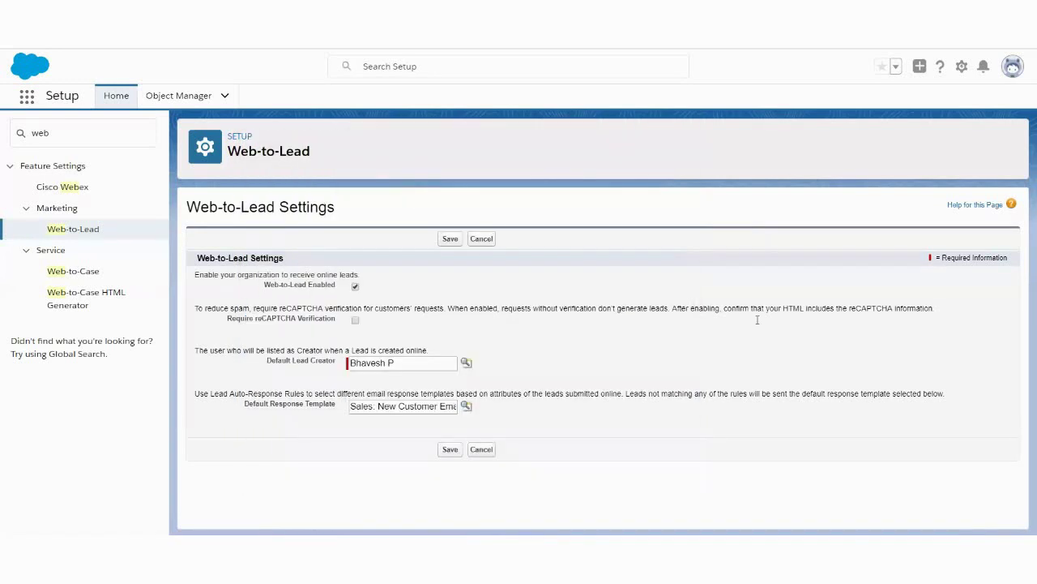
left_click(451, 451)
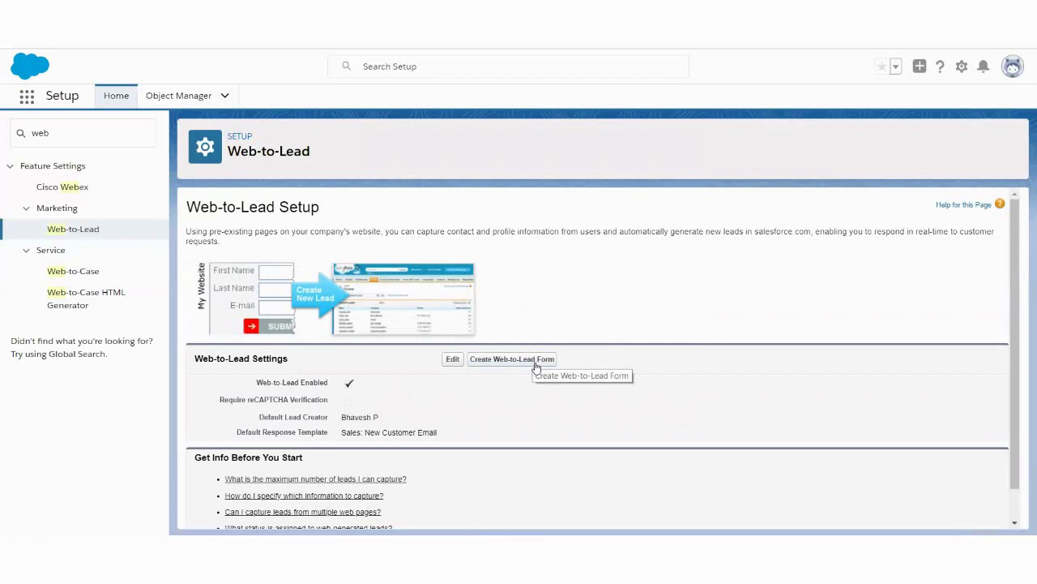
left_click(535, 365)
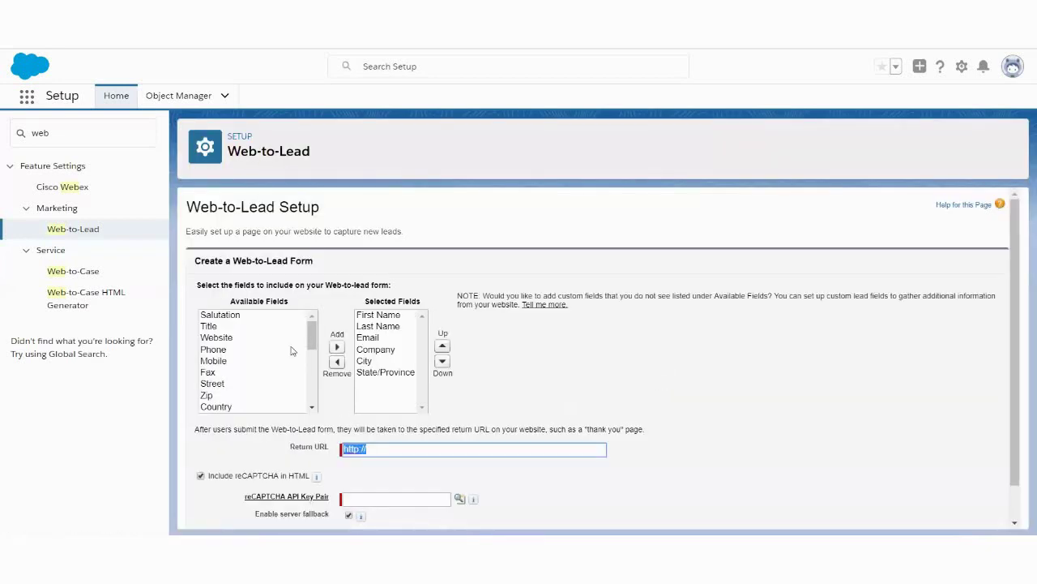
left_click(312, 338)
left_click_drag(311, 339, 298, 391)
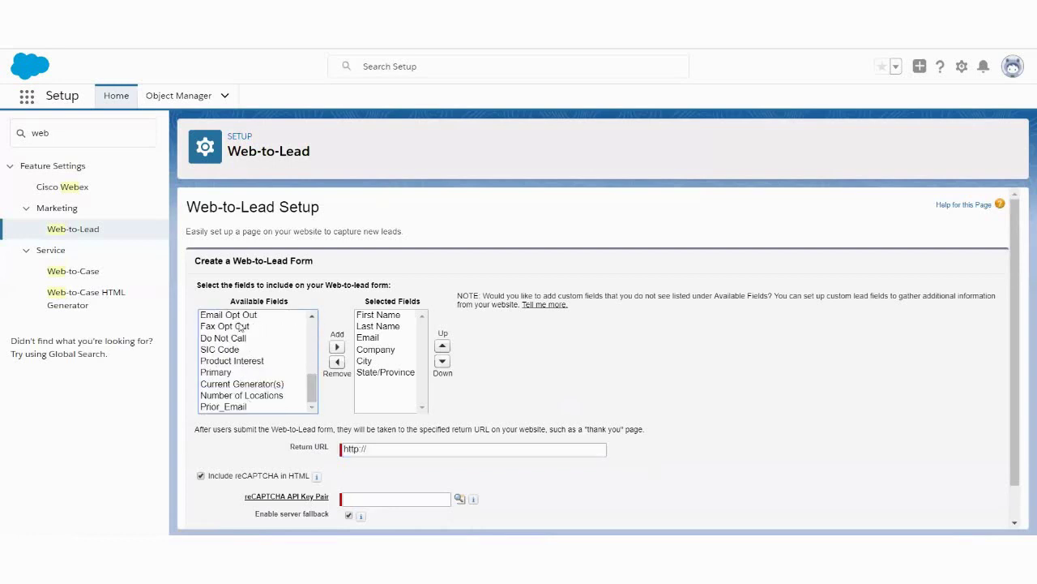
left_click_drag(314, 395, 313, 334)
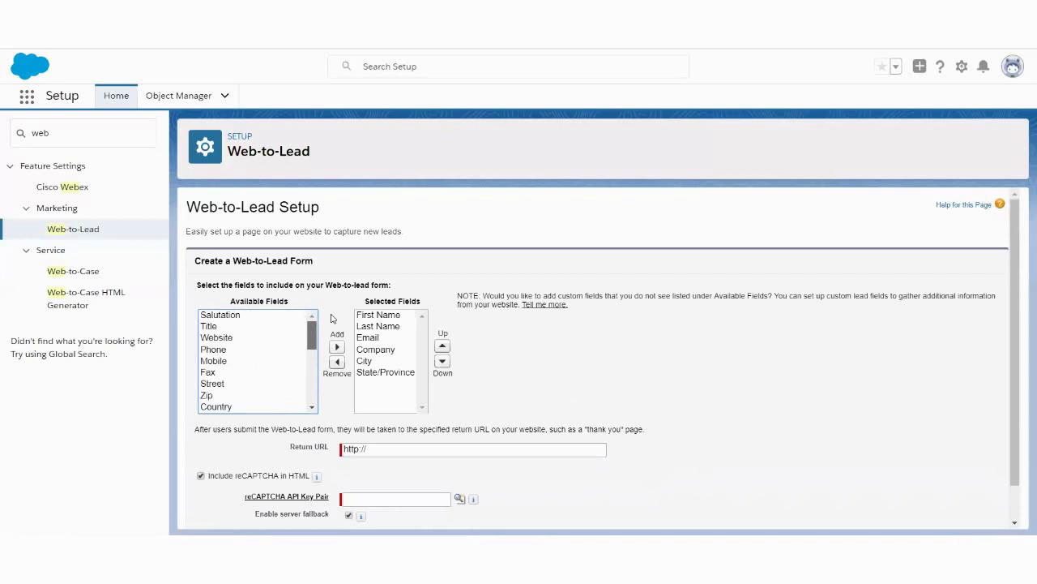
Add the Mobile field to the form's Selected Fields, after State/Province.
left_click(215, 361)
left_click(337, 347)
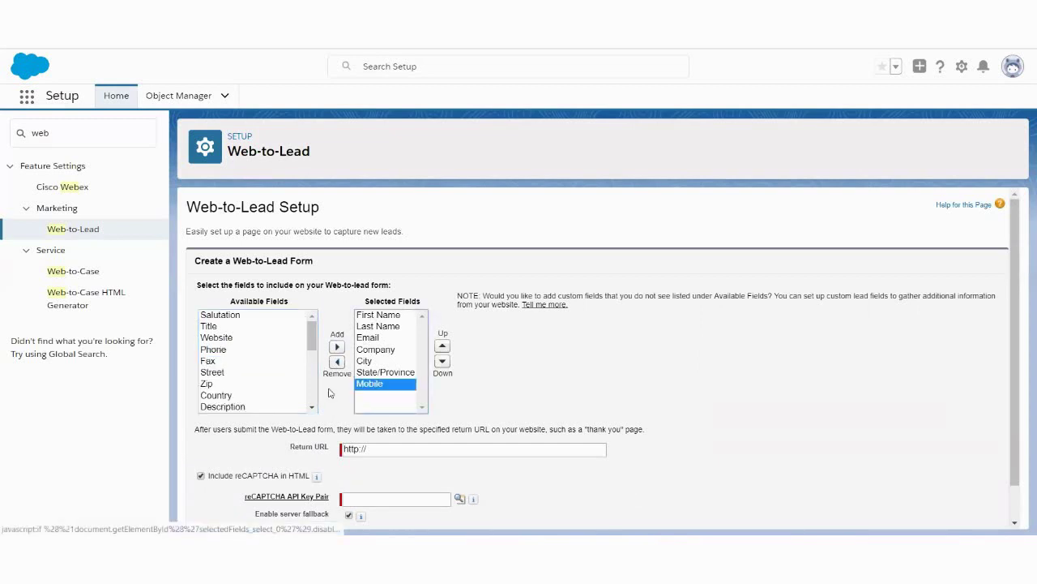
scroll(284, 364, "down", 5)
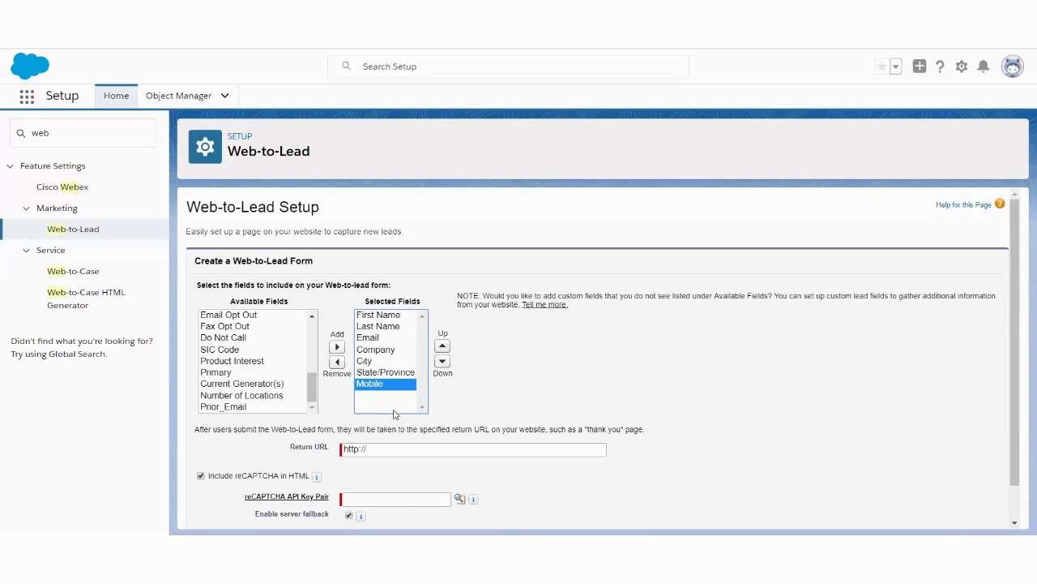
left_click(398, 450)
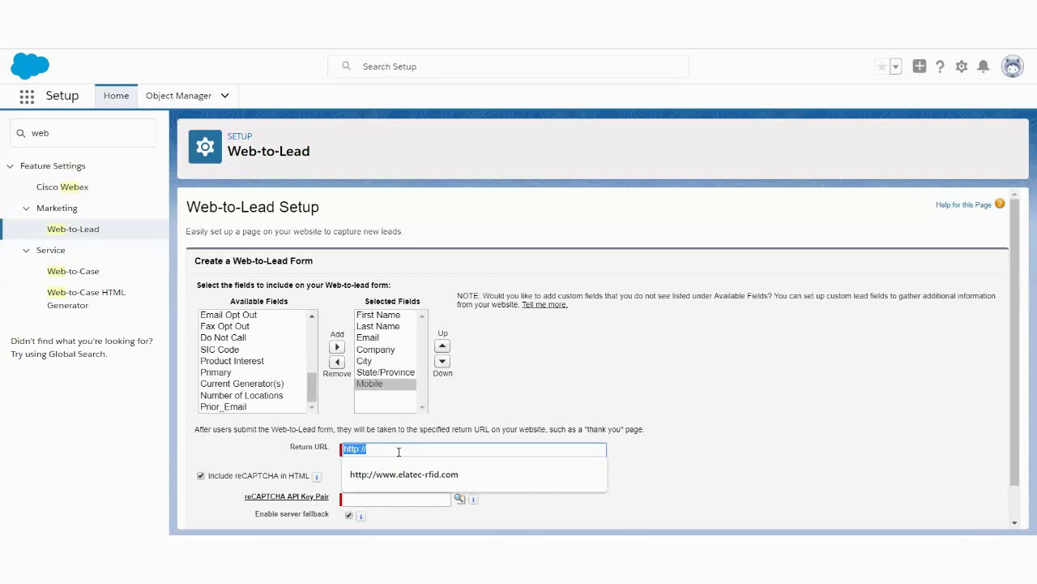
left_click(406, 443)
type("www.goo")
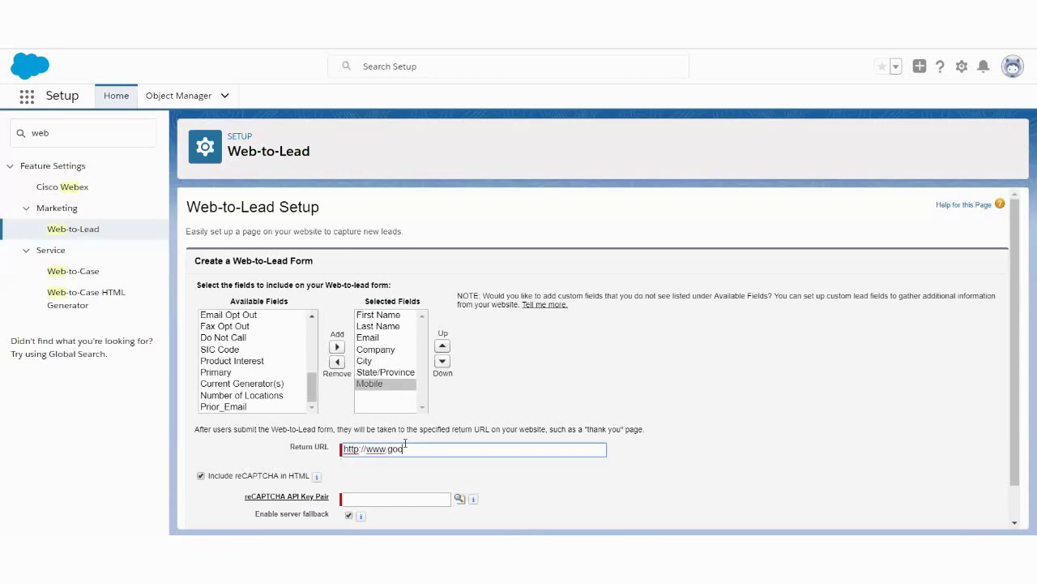
type("gle.com")
scroll(373, 479, "down", 1)
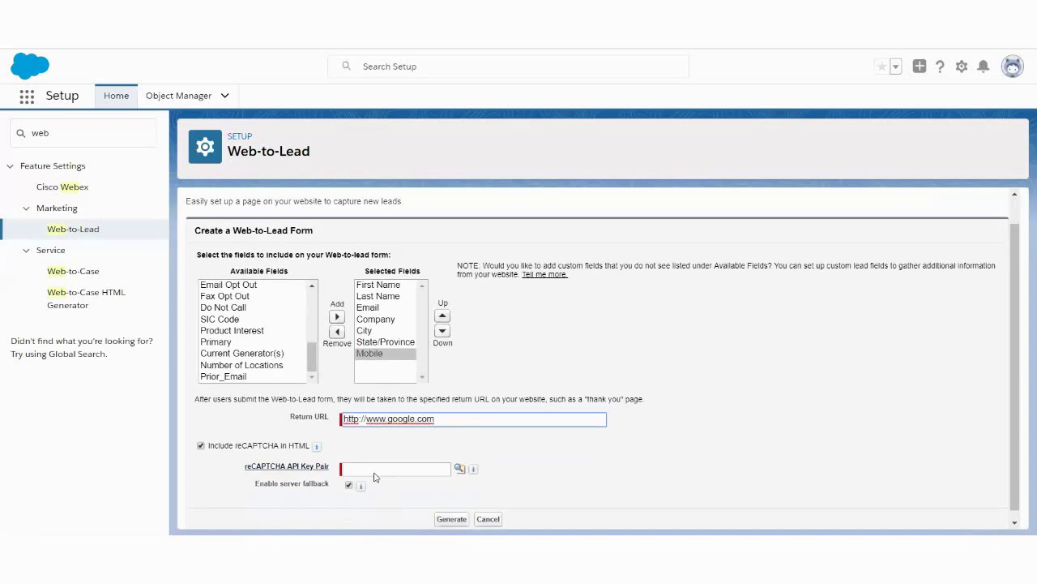
left_click(196, 443)
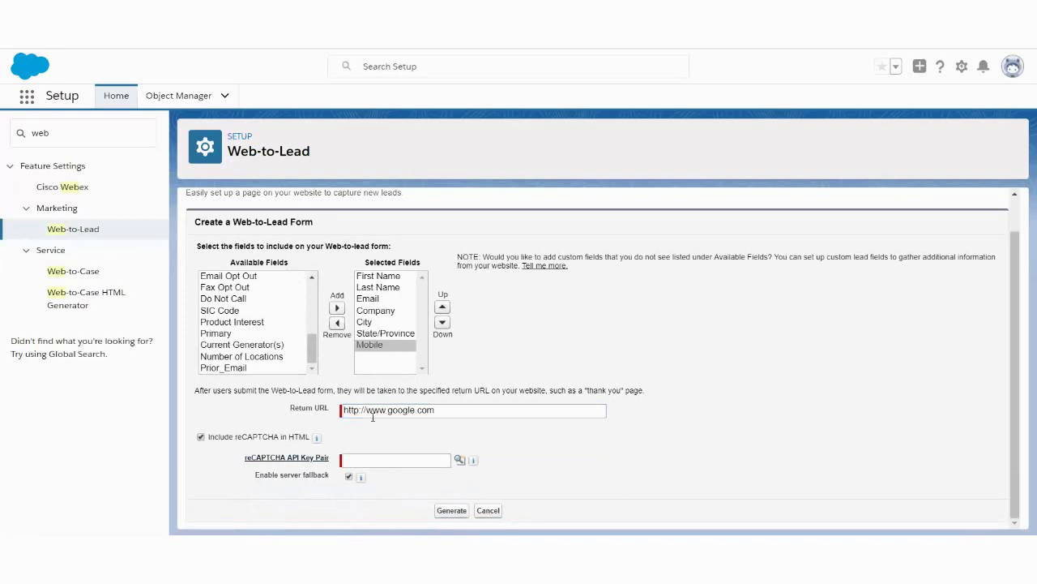
left_click(200, 438)
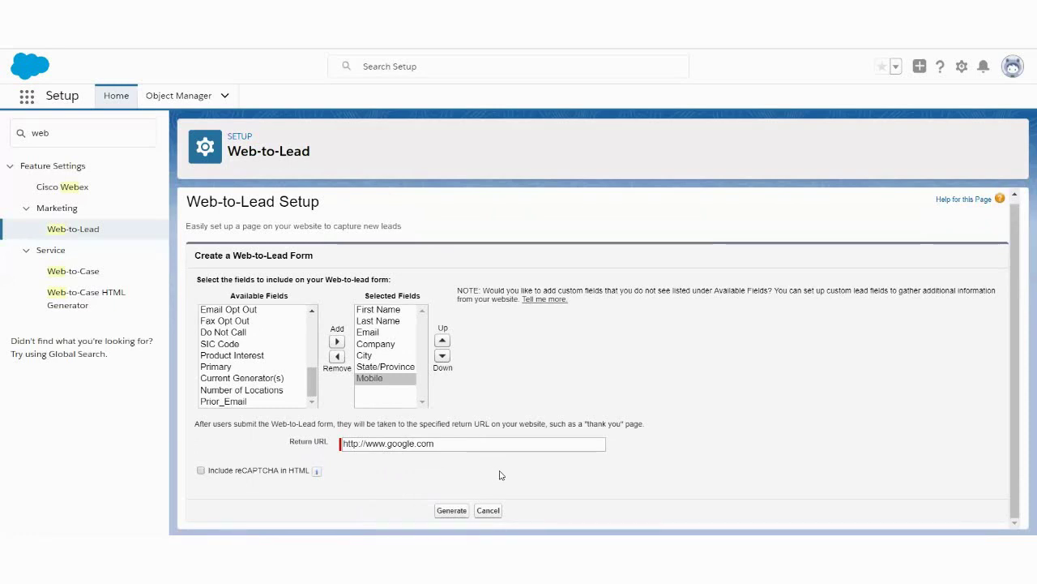
Generate the form HTML and select the organisation ID value of the hidden oid field.
left_click(463, 514)
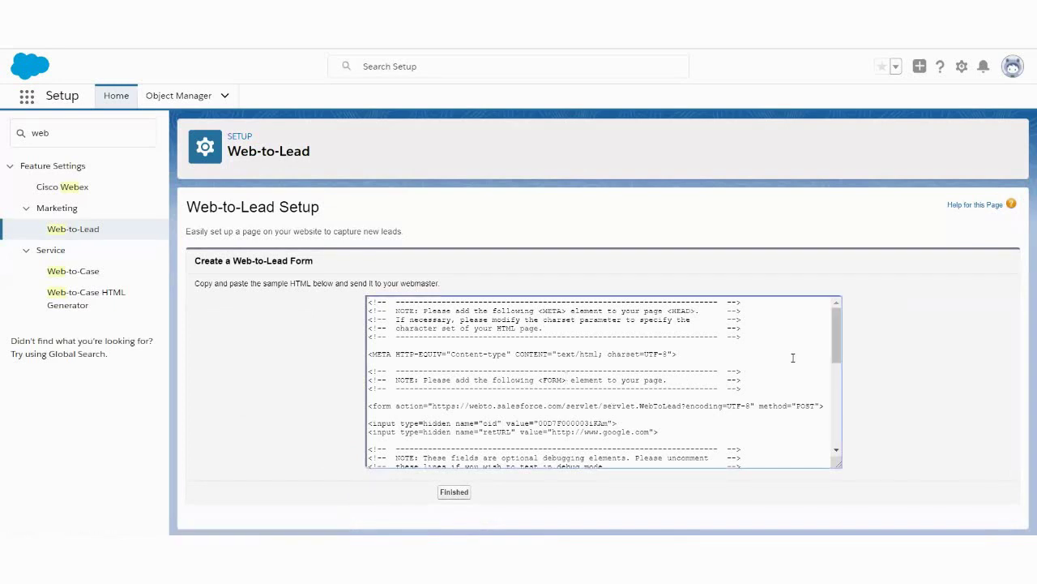
left_click_drag(838, 347, 839, 392)
scroll(839, 392, "down", 2)
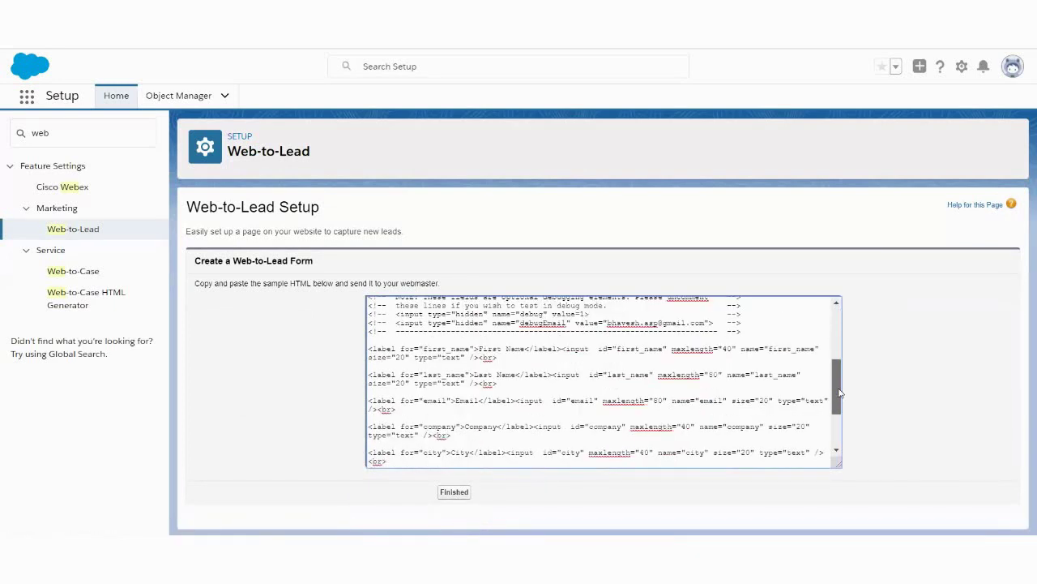
scroll(519, 389, "down", 3)
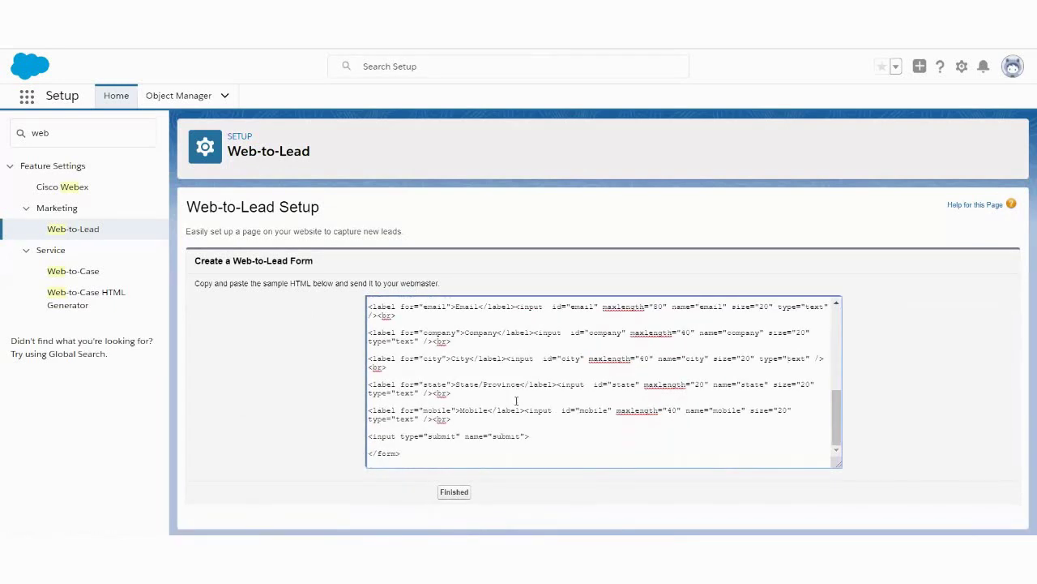
scroll(444, 440, "up", 10)
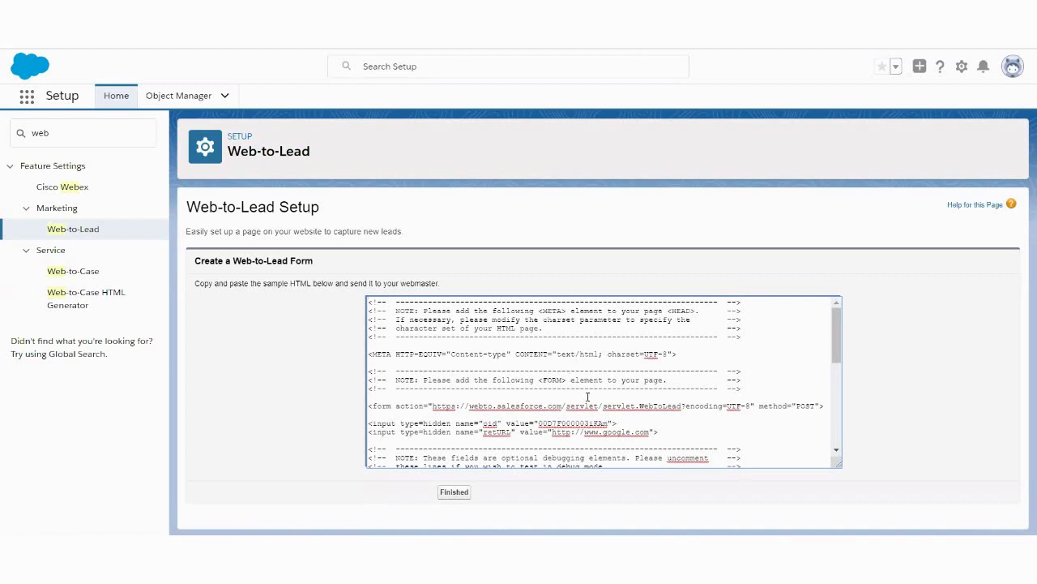
double_click(488, 423)
left_click_drag(539, 423, 608, 423)
Scroll through the full sample HTML and select all of it for copying.
scroll(679, 397, "down", 3)
scroll(678, 397, "up", 2)
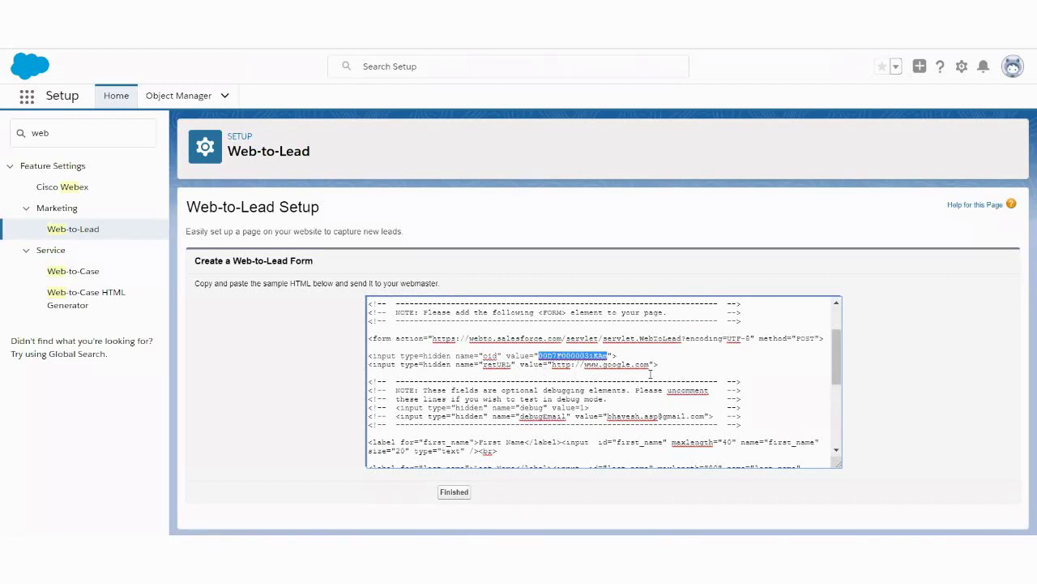
scroll(664, 369, "down", 2)
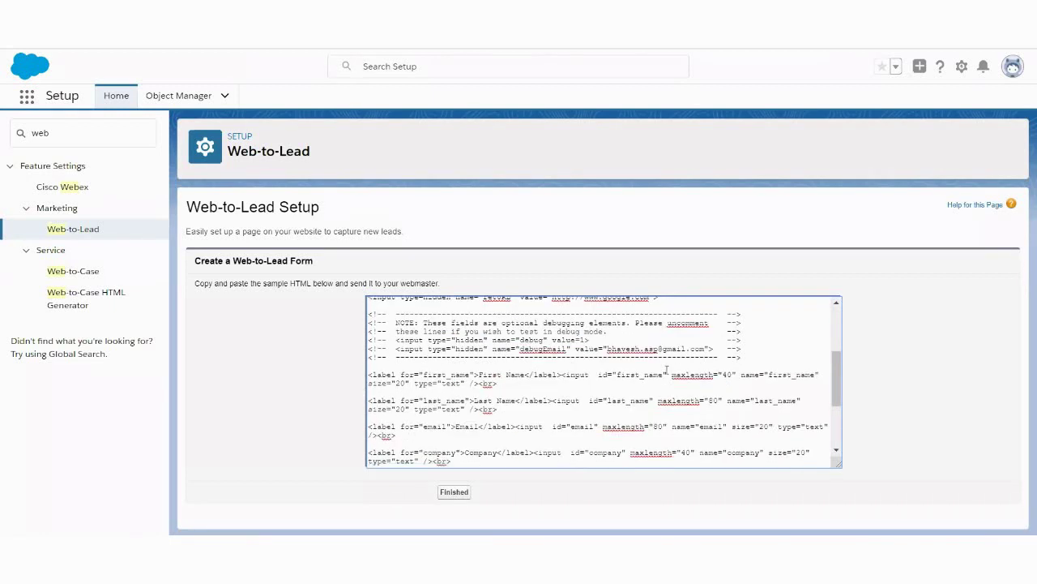
scroll(666, 370, "down", 3)
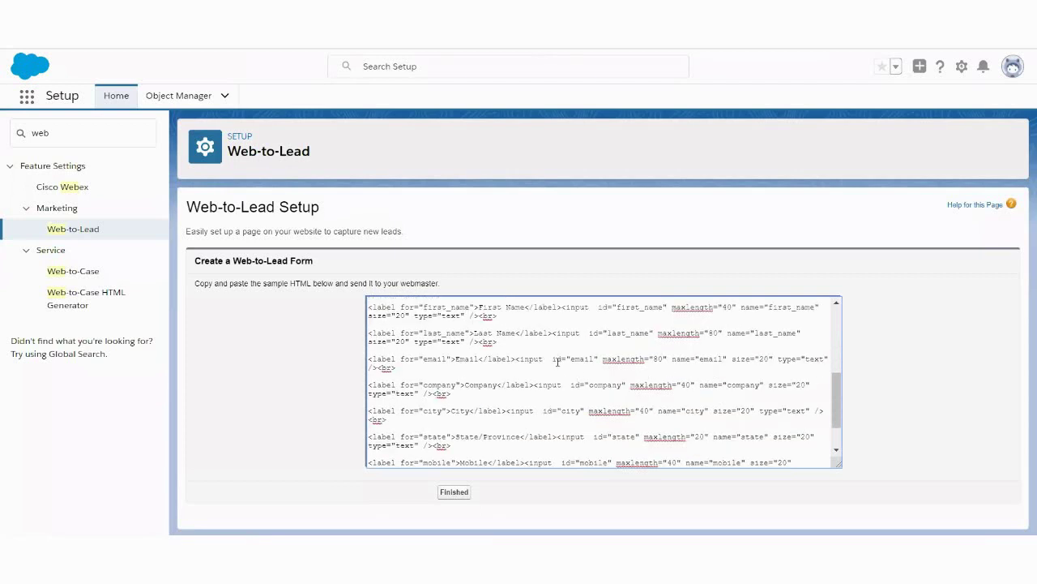
scroll(488, 366, "up", 3)
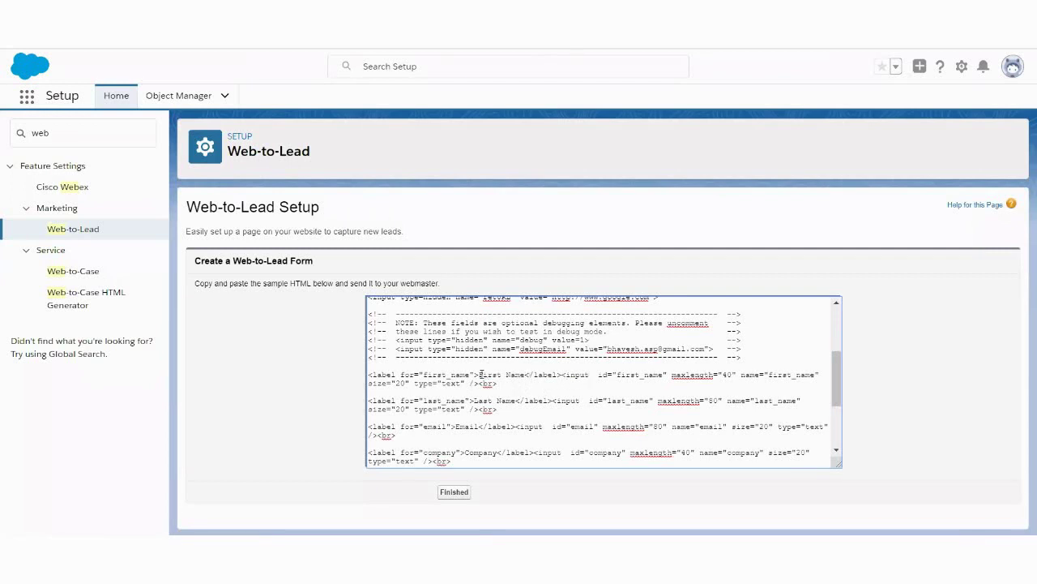
scroll(474, 383, "down", 5)
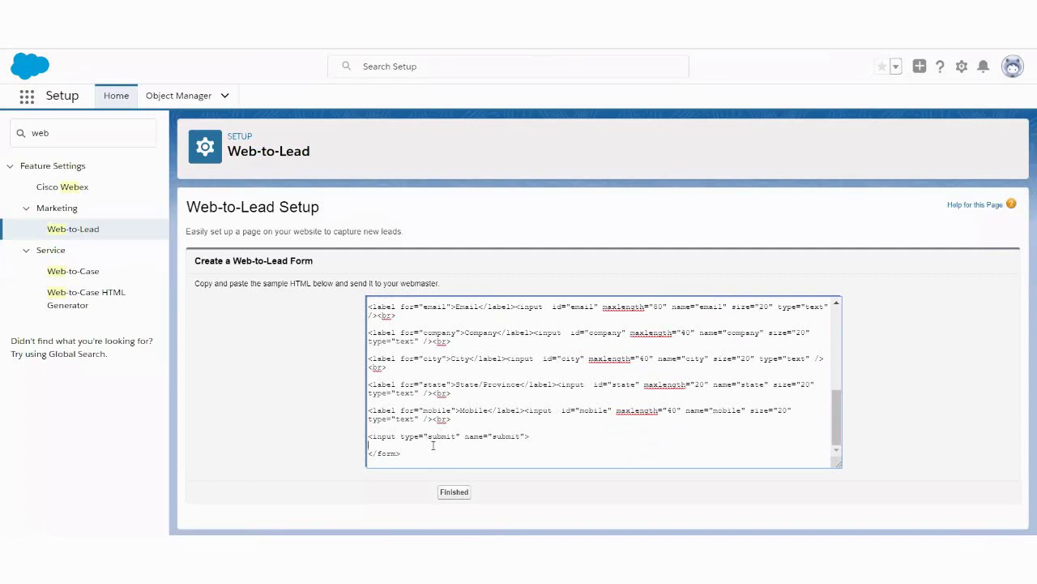
key("ctrl+a")
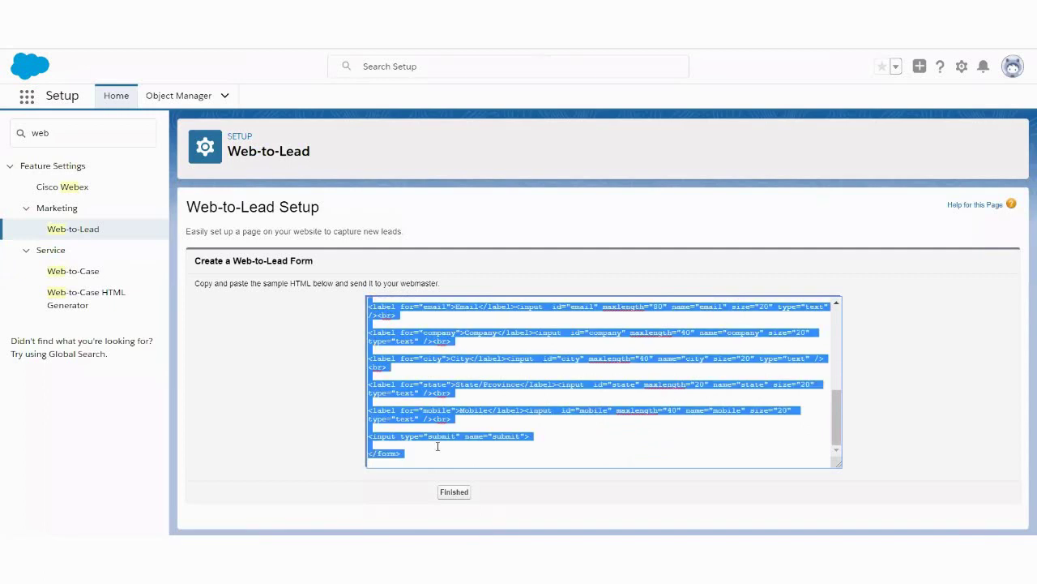
Finish the form generator, launch Notepad from Run, and paste the copied form HTML.
left_click(453, 492)
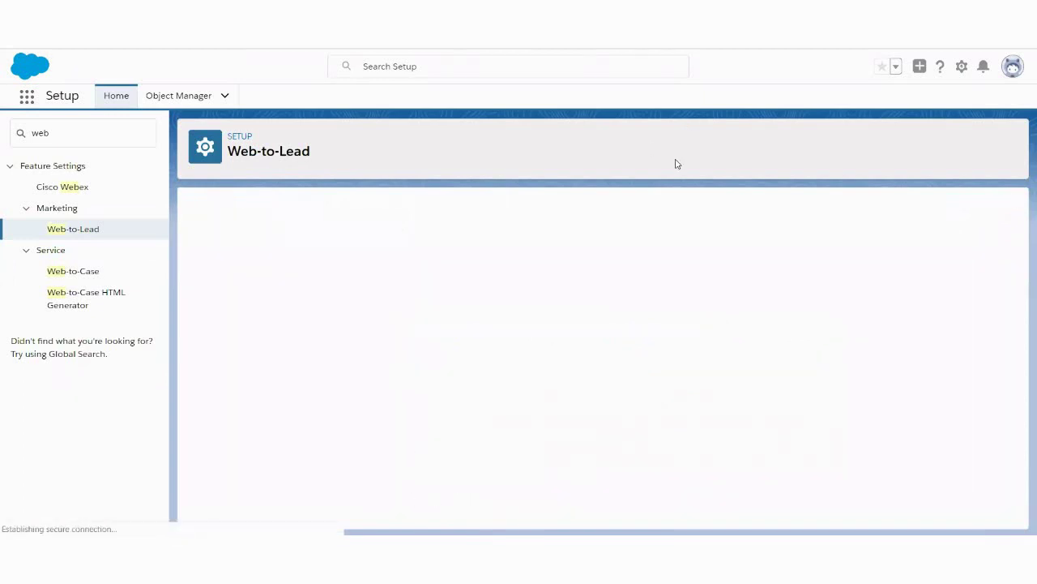
key("super+r")
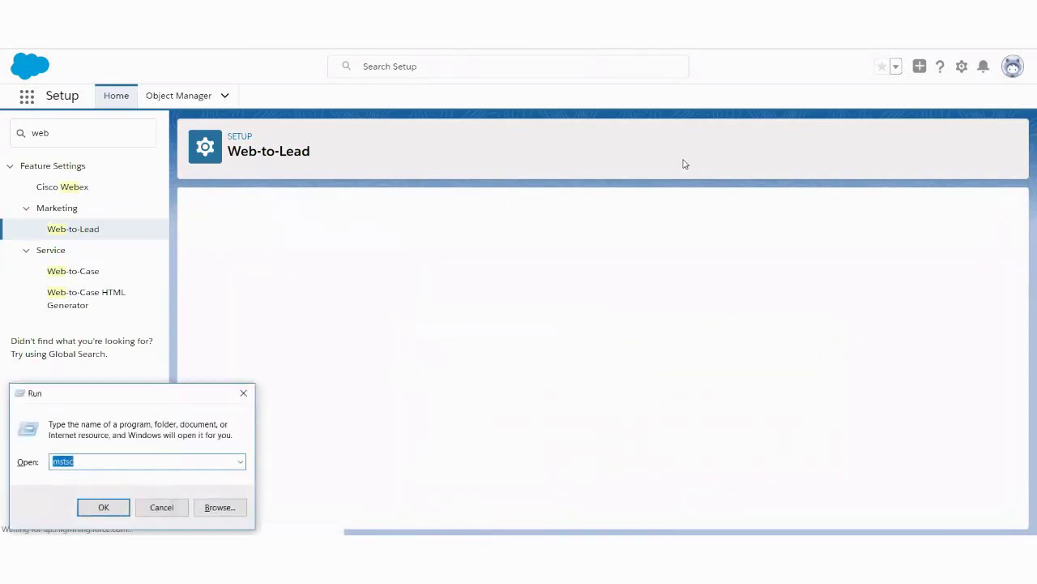
type("noteap")
key("BackSpace")
key("BackSpace")
type("pad")
key("Return")
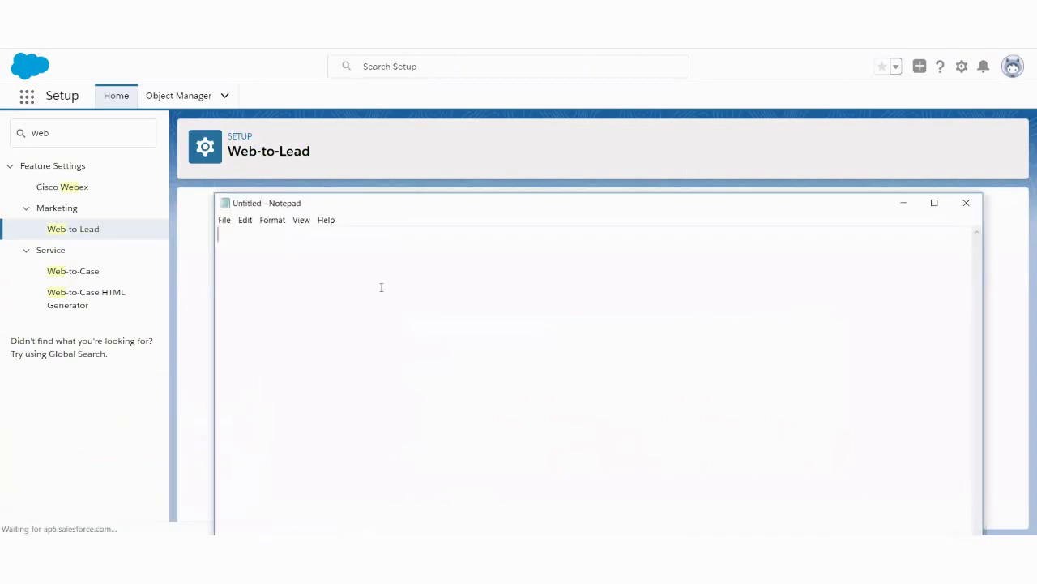
key("ctrl+v")
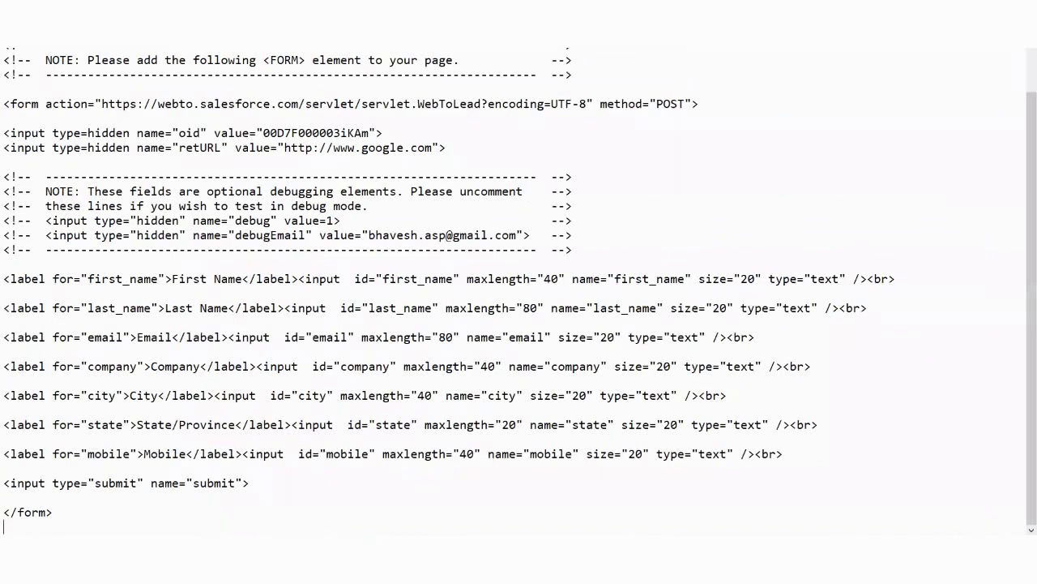
Save the document as SampleWebtolead.htm with the All Files type.
left_click(17, 46)
left_click(53, 58)
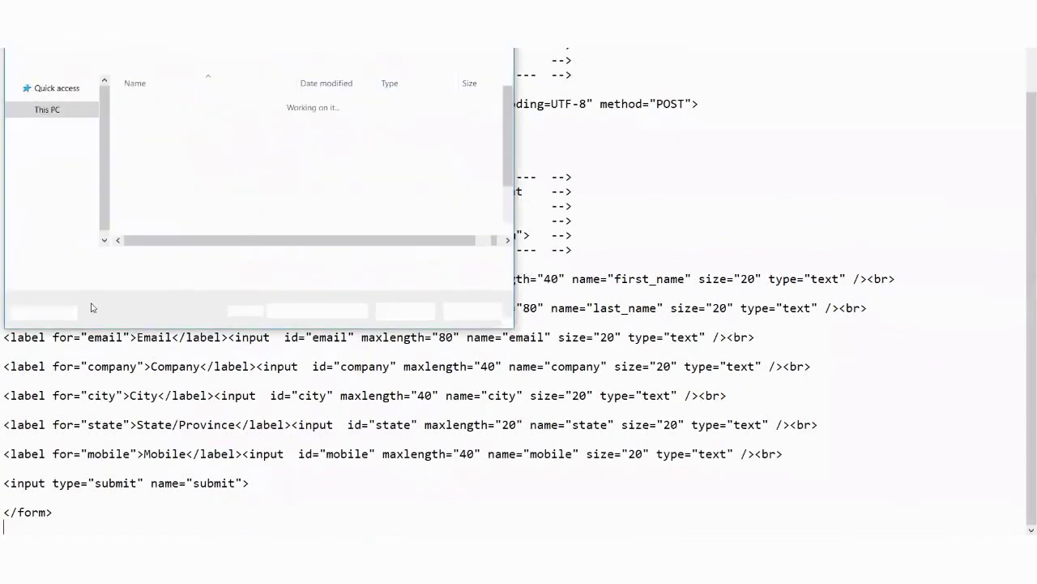
left_click(130, 280)
left_click(131, 301)
left_click(152, 261)
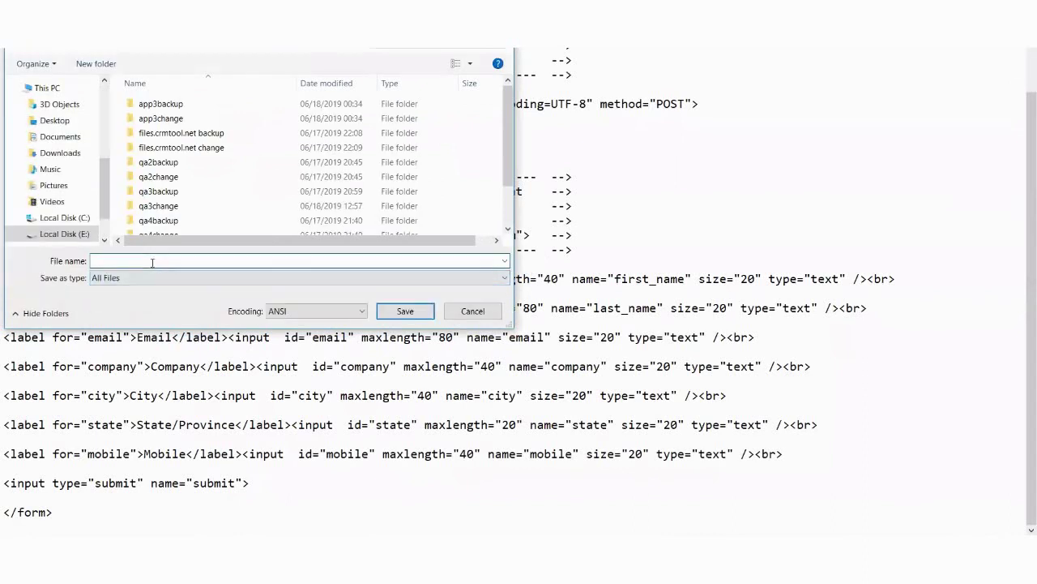
type("SampleWebtolead.htm")
key("Return")
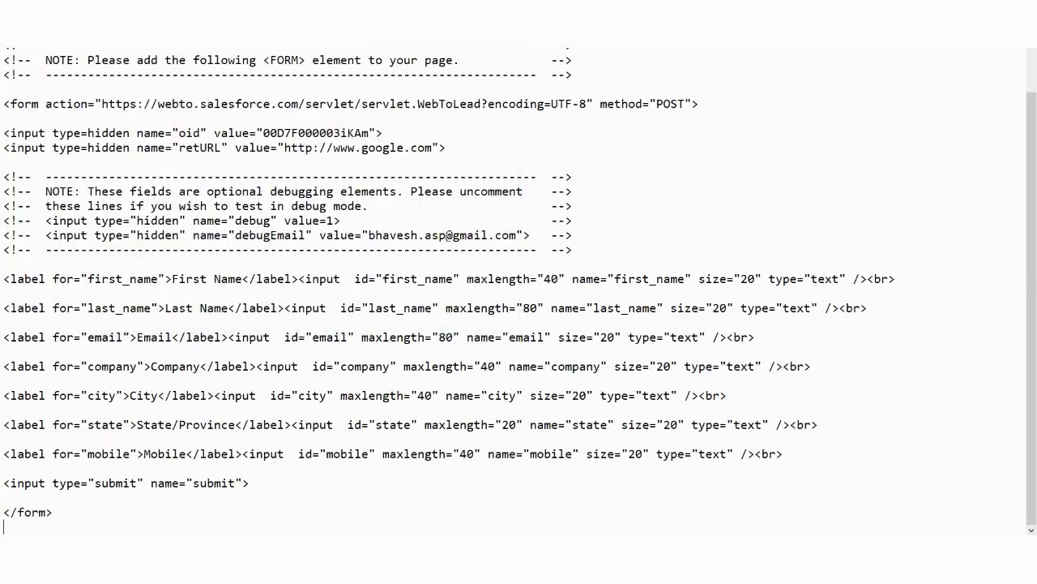
Show the desktop and step through icons starting with S to find the saved file.
key("alt+Tab")
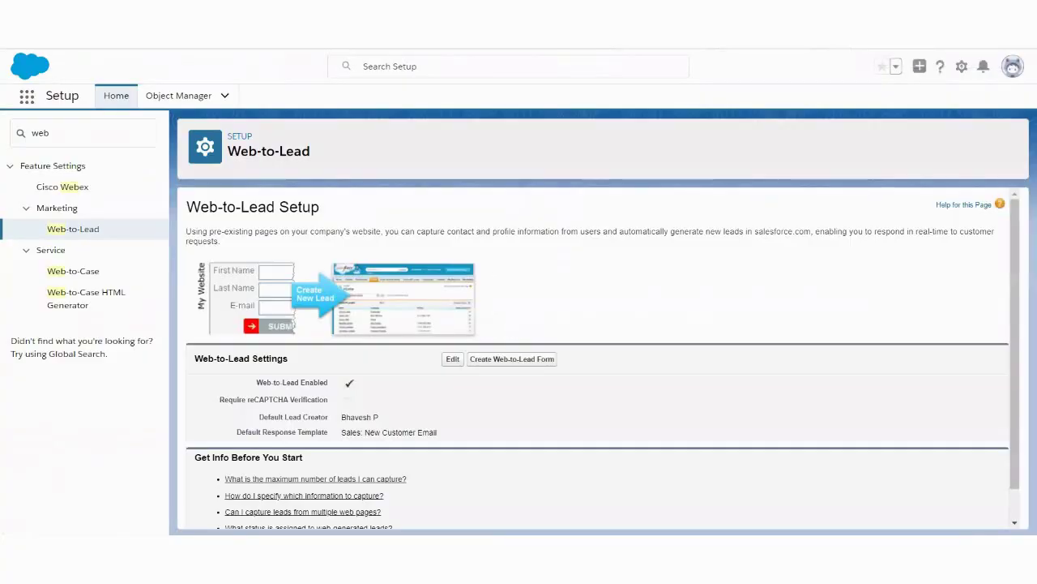
key("super+d")
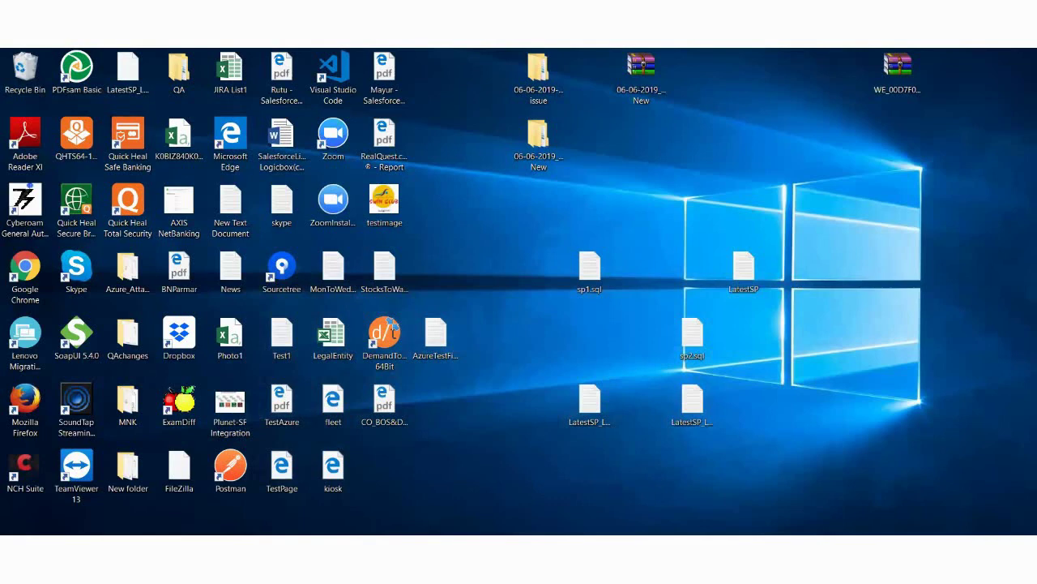
left_click(389, 263)
key("s")
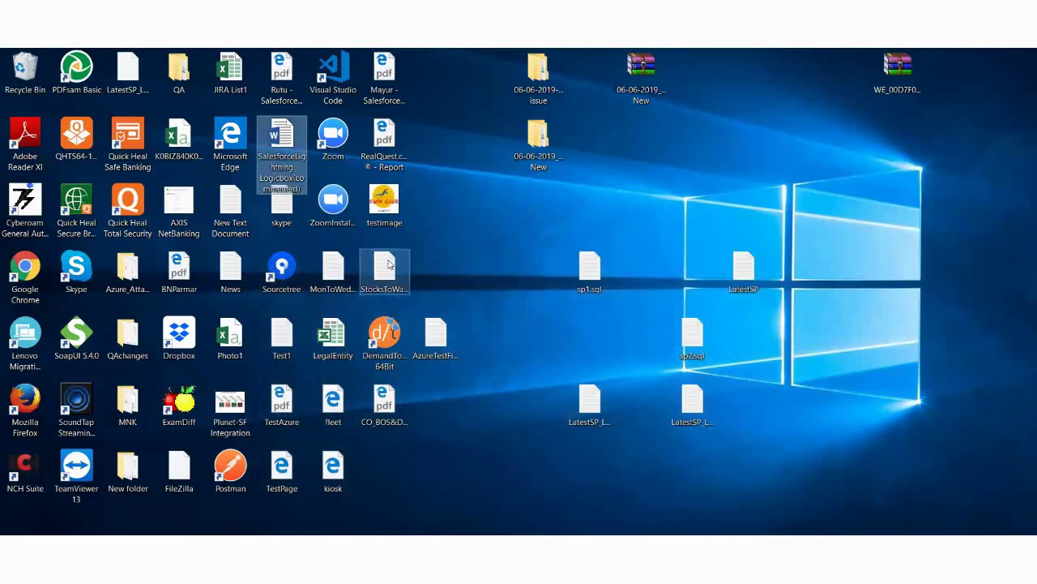
key("s")
key("s")
key("s")
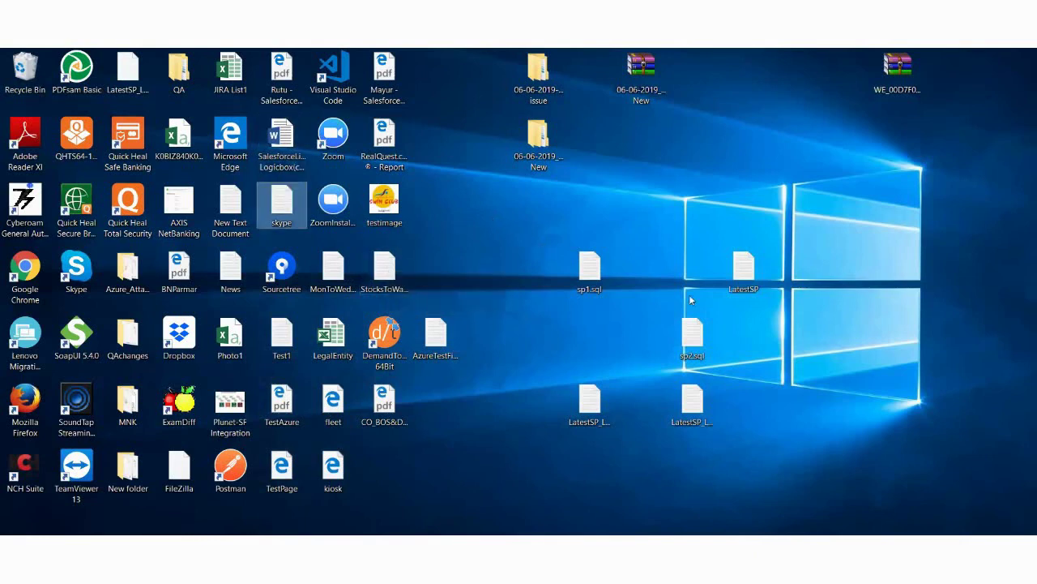
key("s")
key("s")
key("s")
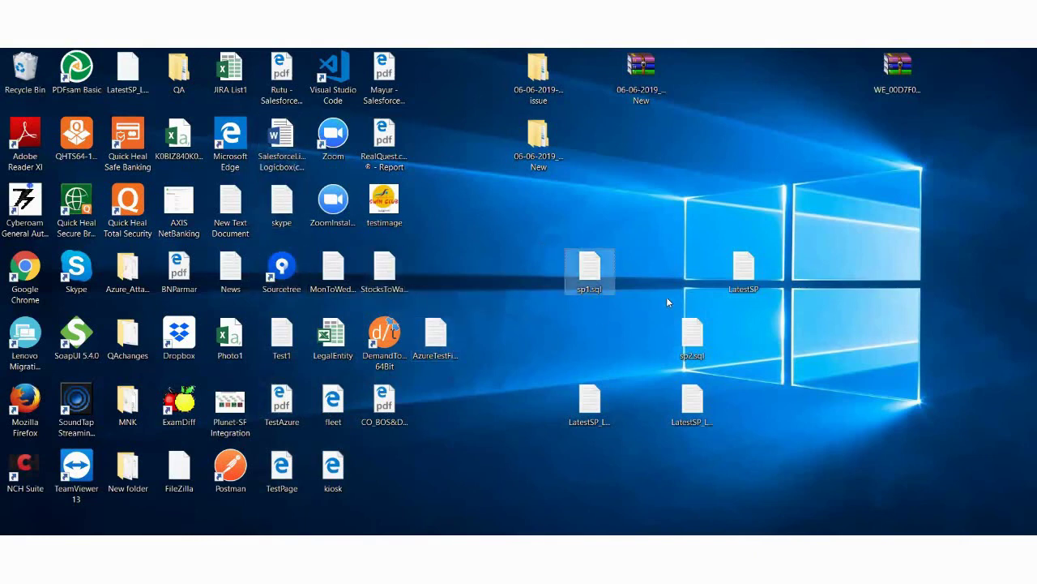
key("s")
key("s")
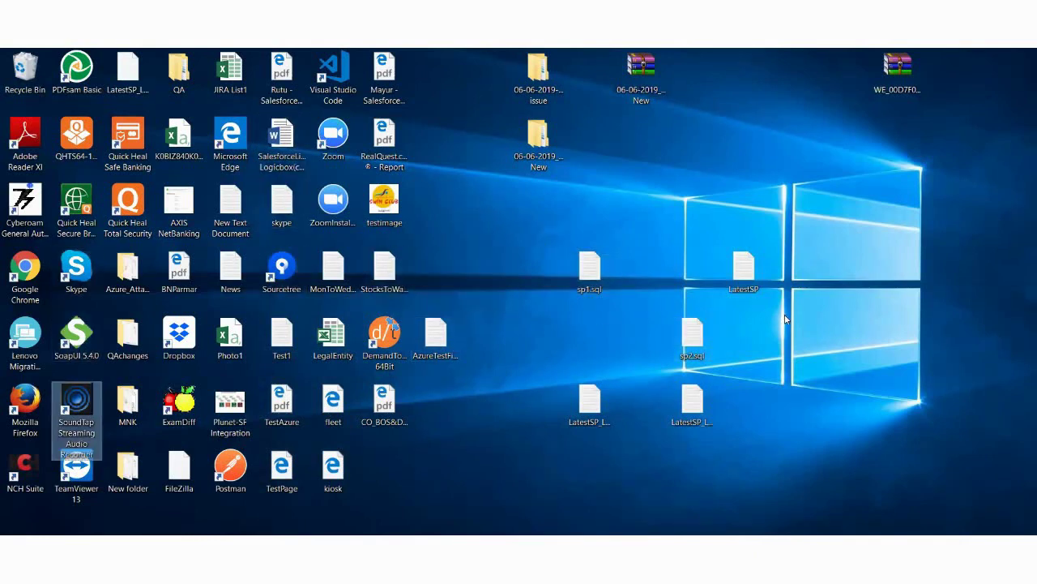
key("s")
key("s")
key("s")
key("s")
key("s")
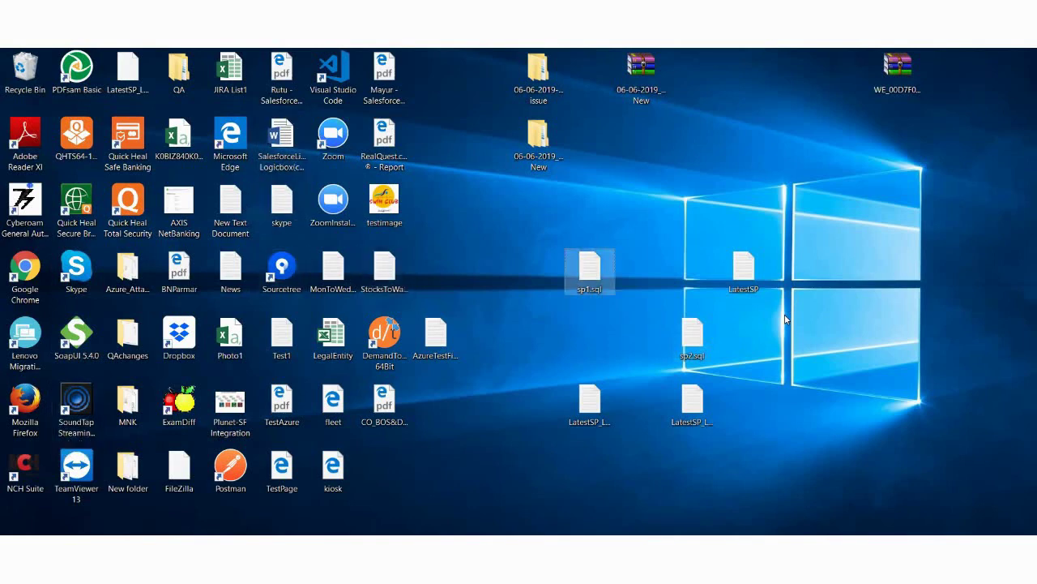
key("s")
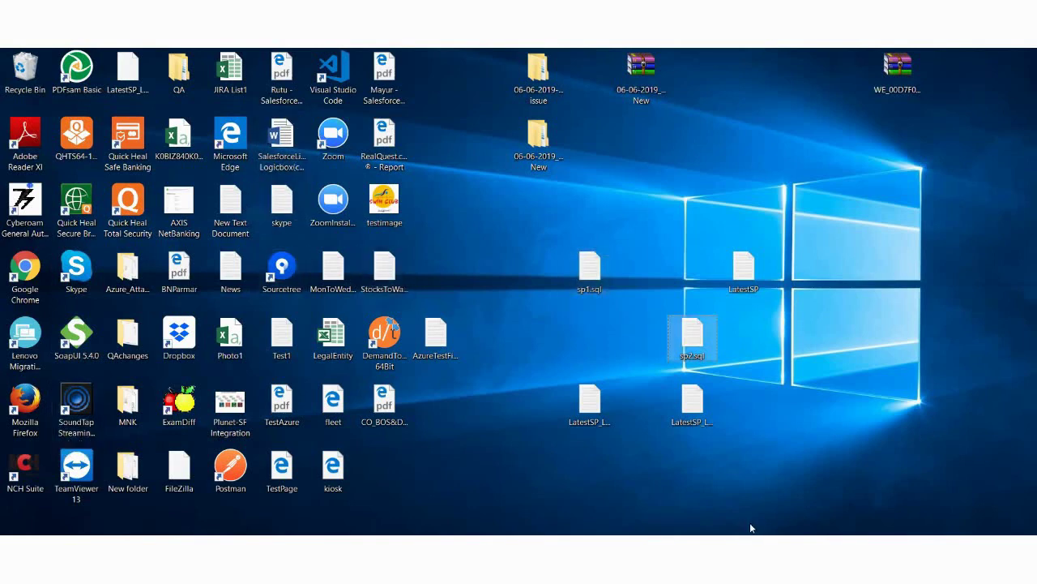
Start a new Notepad window and paste the Web-to-Lead form HTML into it.
key("super+r")
key("Return")
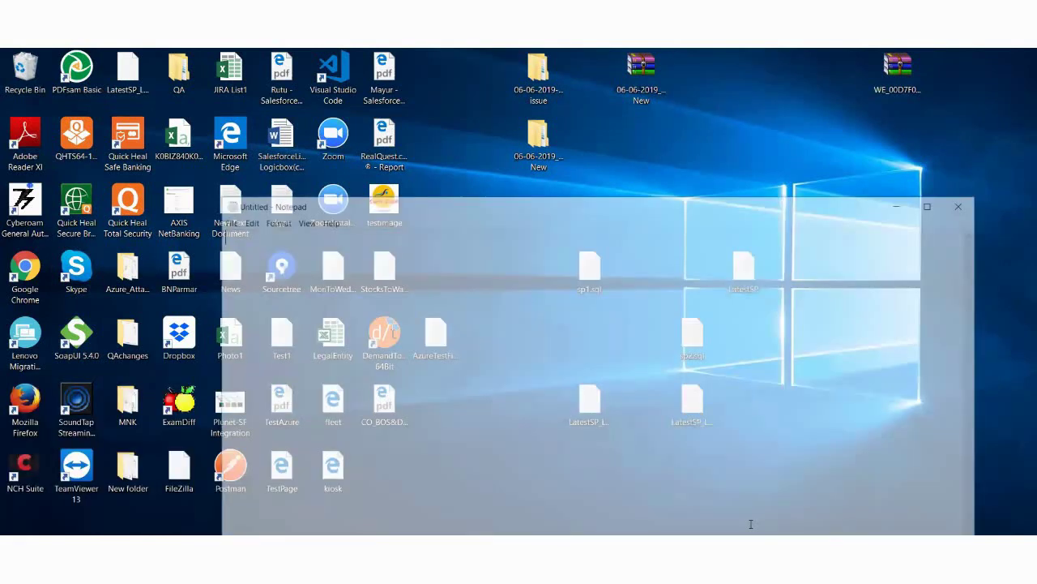
key("ctrl+v")
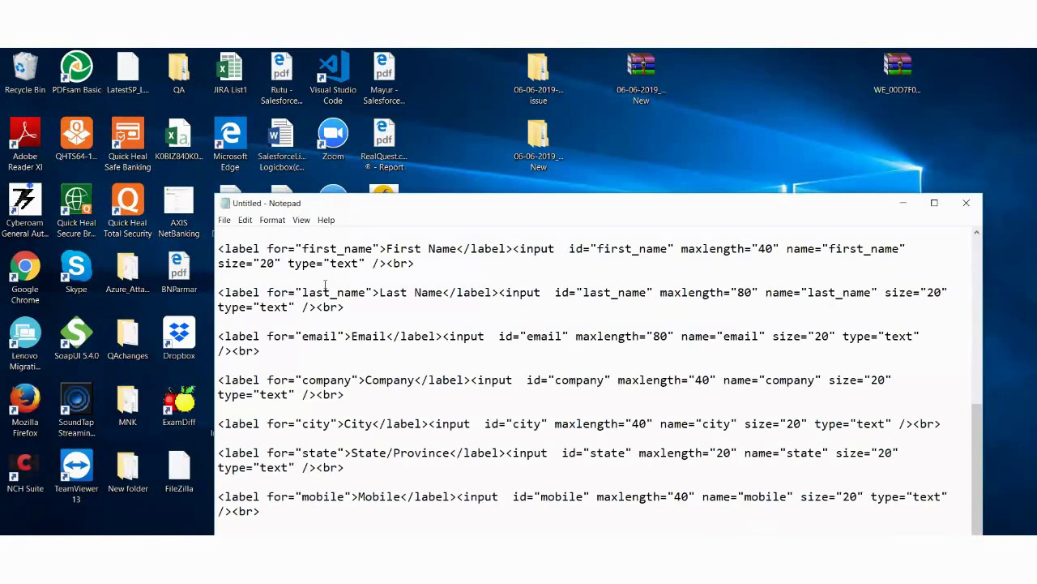
Save the Notepad form markup to the Desktop as sample-web-to-lead.htm, with Save as type set to All Files.
left_click(224, 219)
left_click(260, 276)
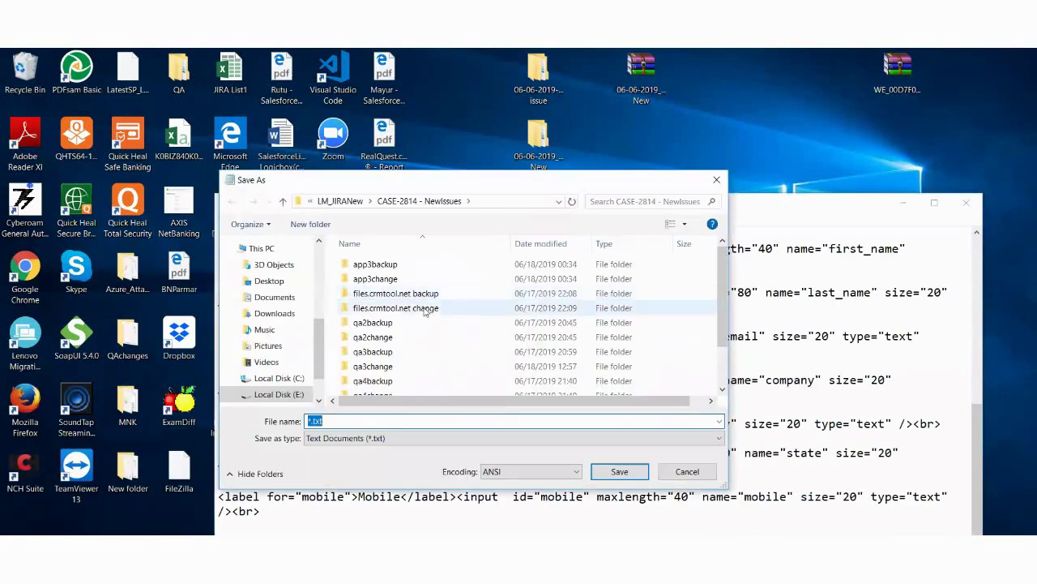
left_click(269, 282)
left_click(375, 439)
left_click(348, 466)
left_click(361, 419)
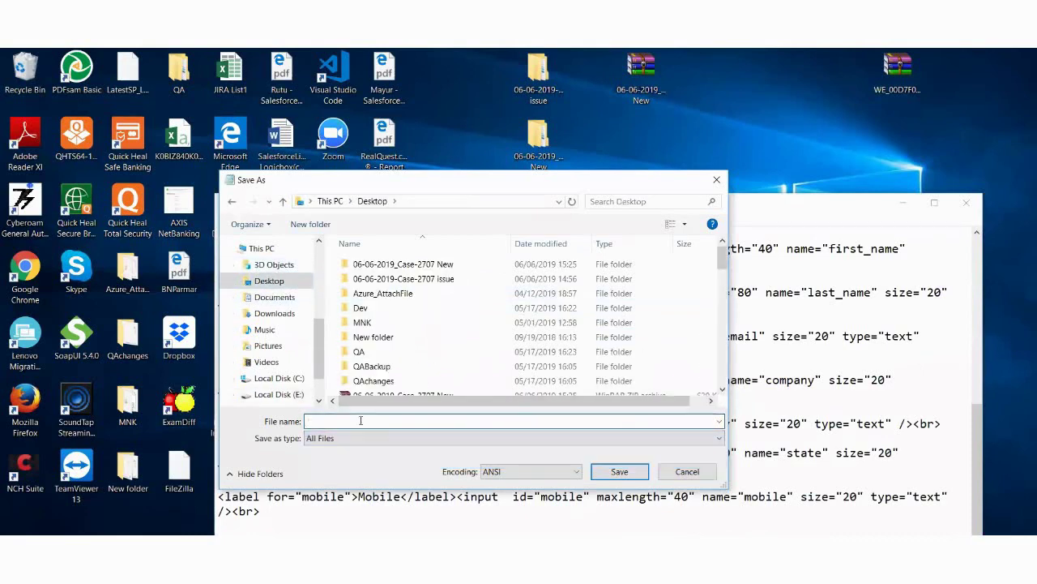
type("sample-web-to-lead.htm")
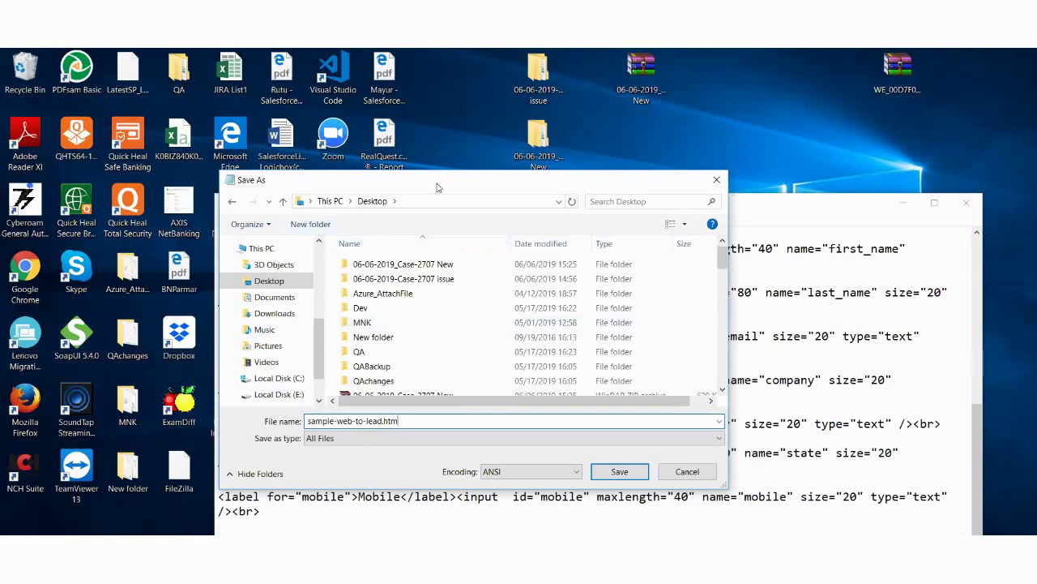
key("Return")
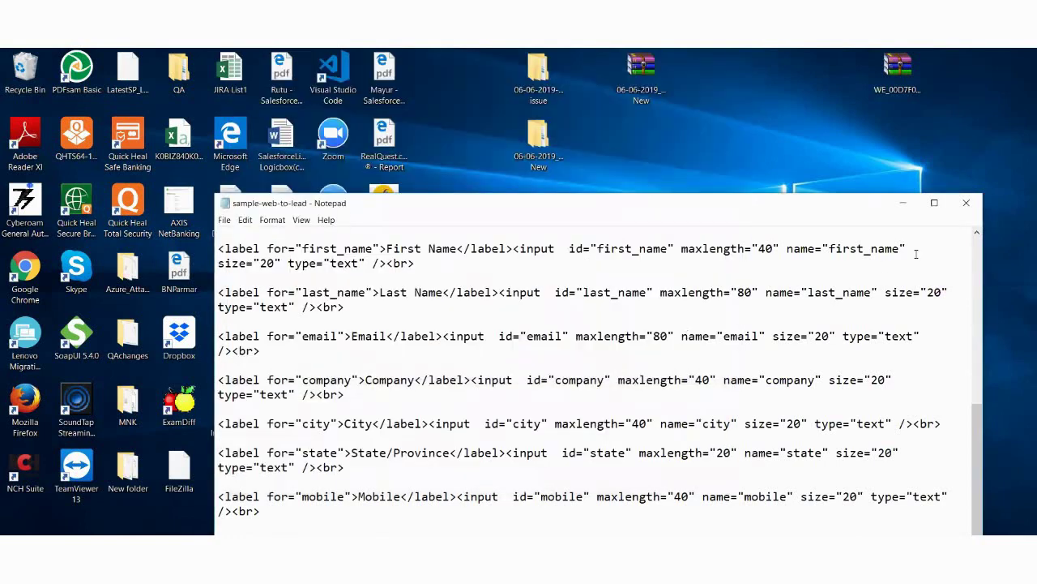
left_click(750, 183)
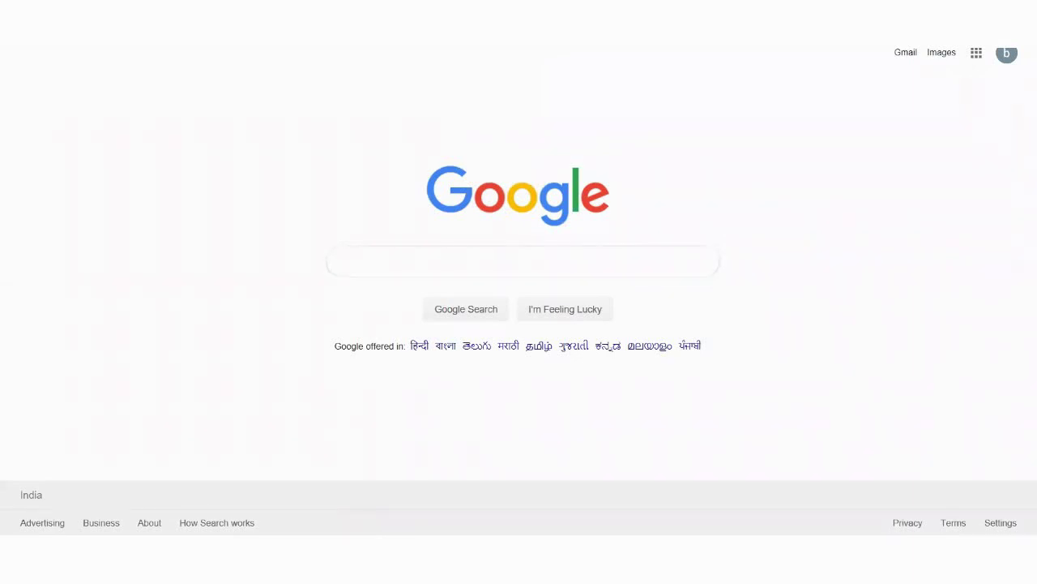
Dismiss Chrome's address-bar suggestions and switch back to the Web-to-Lead | Salesforce window.
key("ctrl+l")
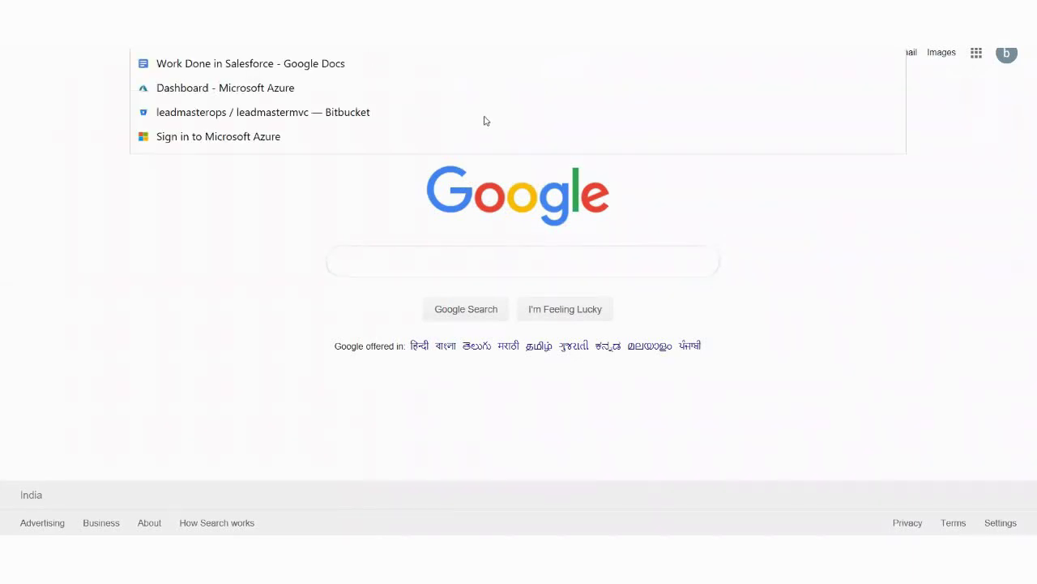
left_click(902, 266)
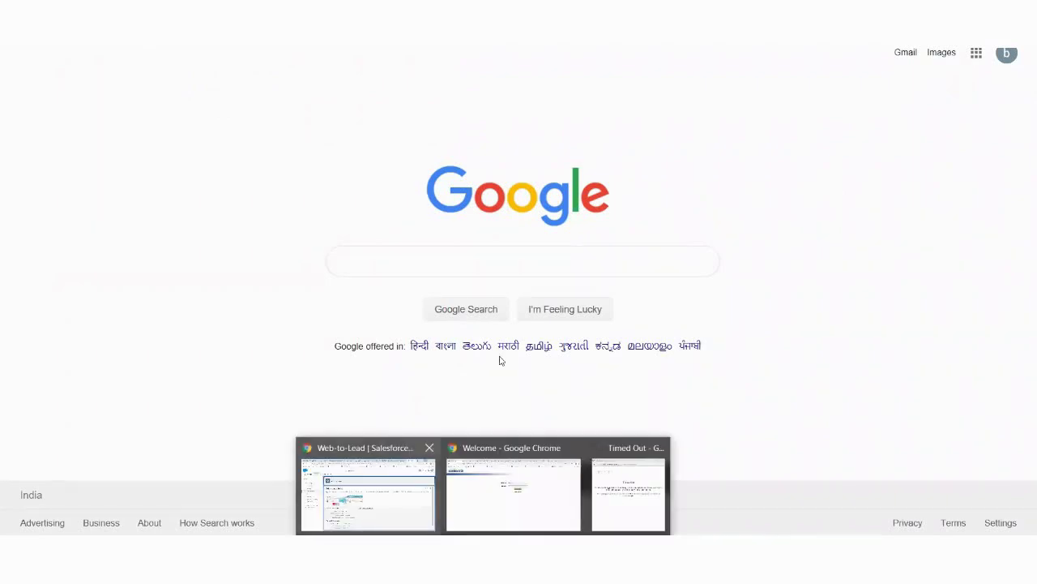
left_click(392, 500)
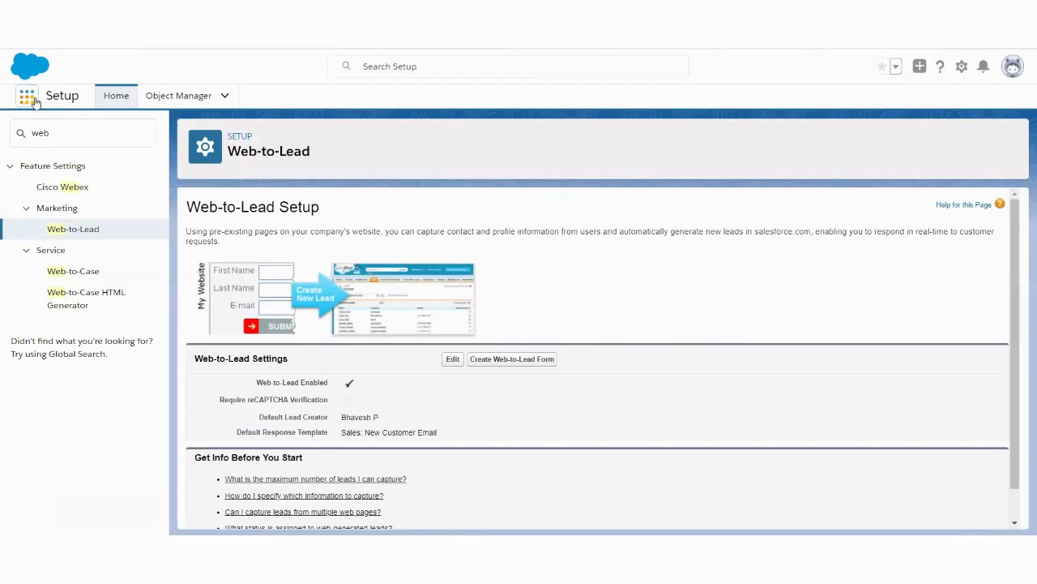
Open the Sales app from the App Launcher and show the Today's Leads list view.
left_click(27, 98)
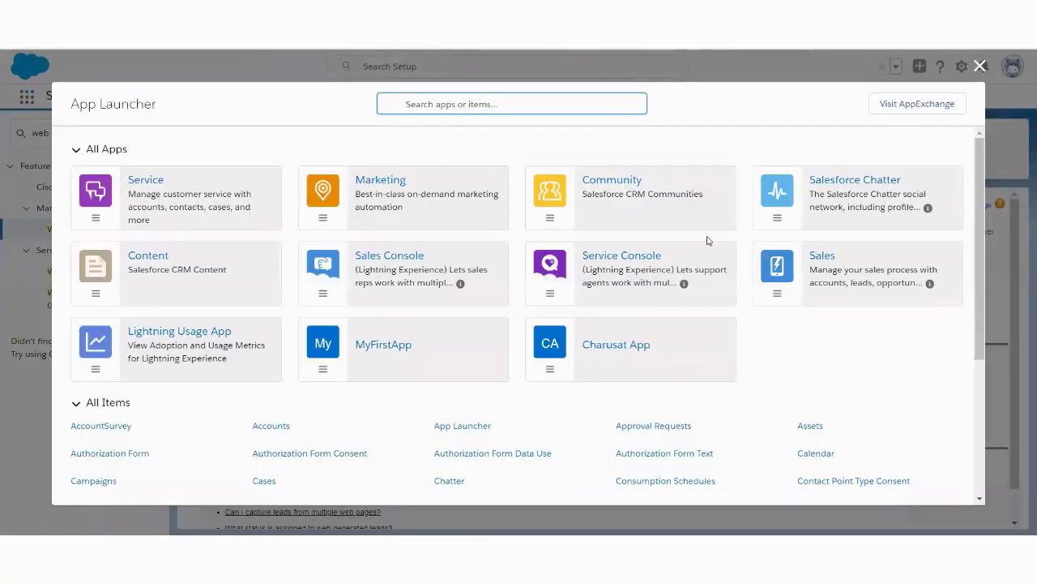
left_click(819, 261)
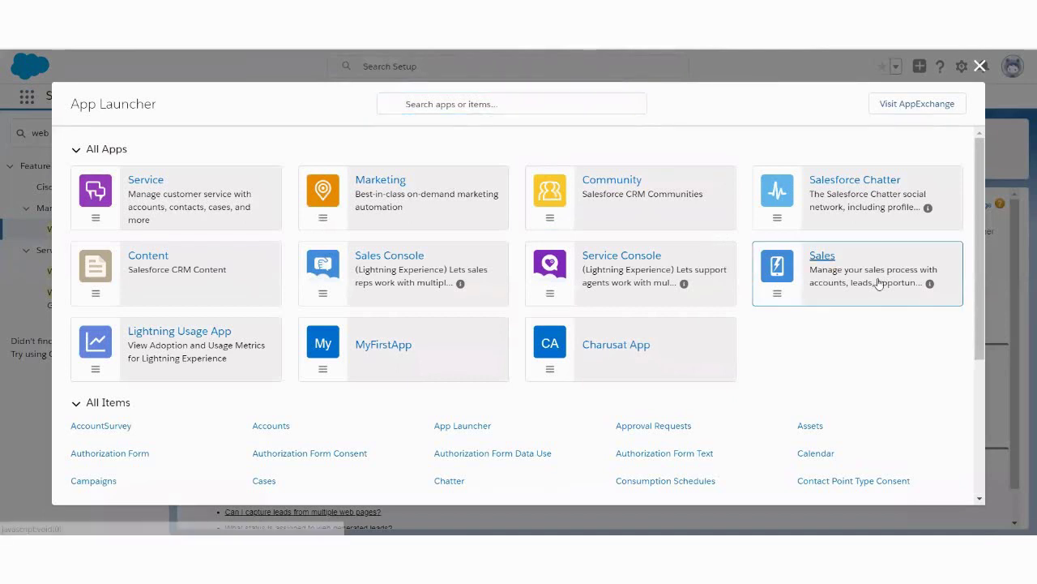
left_click(879, 282)
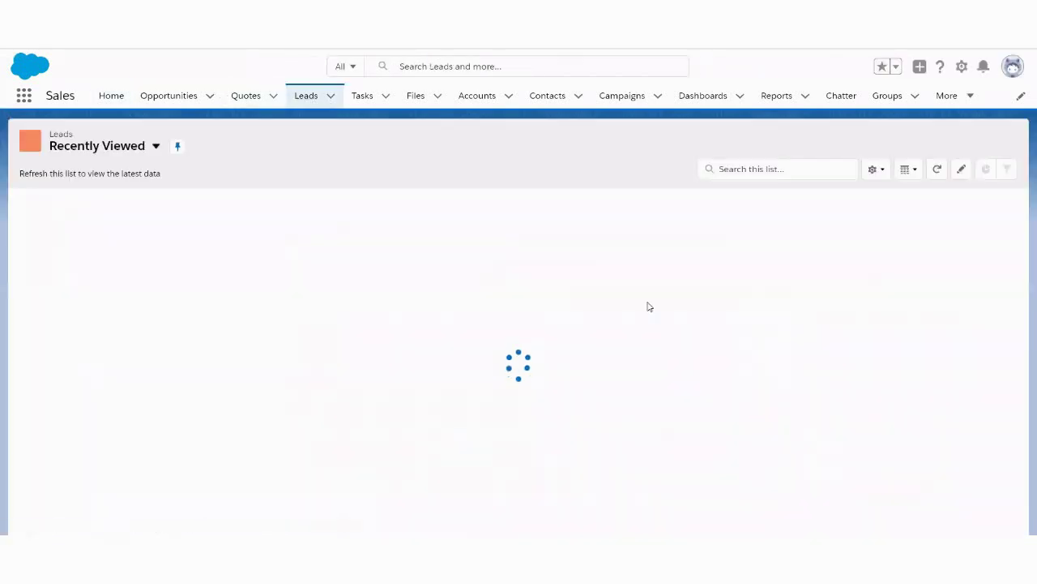
left_click(156, 147)
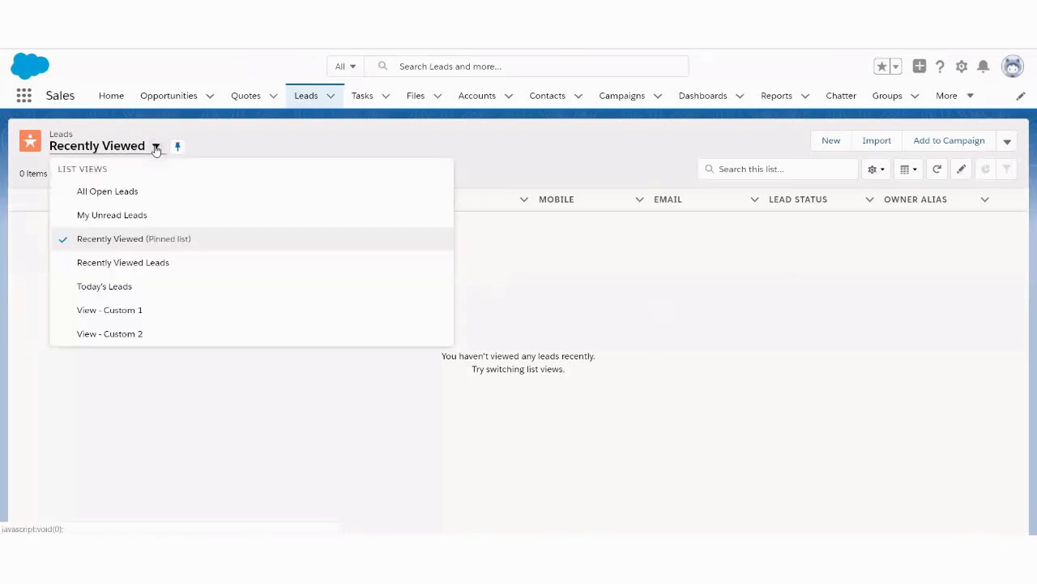
left_click(120, 287)
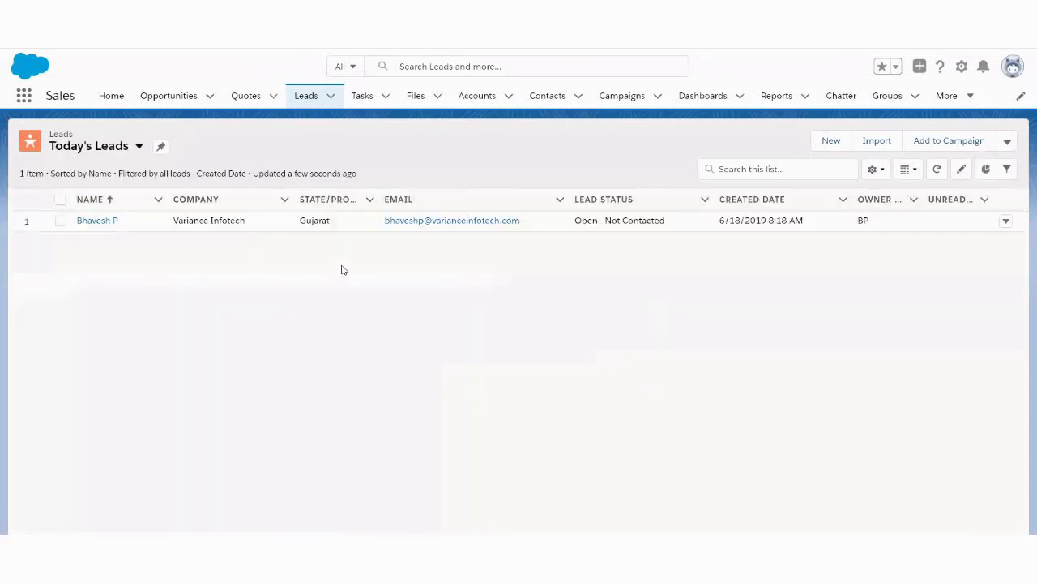
Open the new Variance Infotech lead and review the fields on its Details tab.
left_click(114, 227)
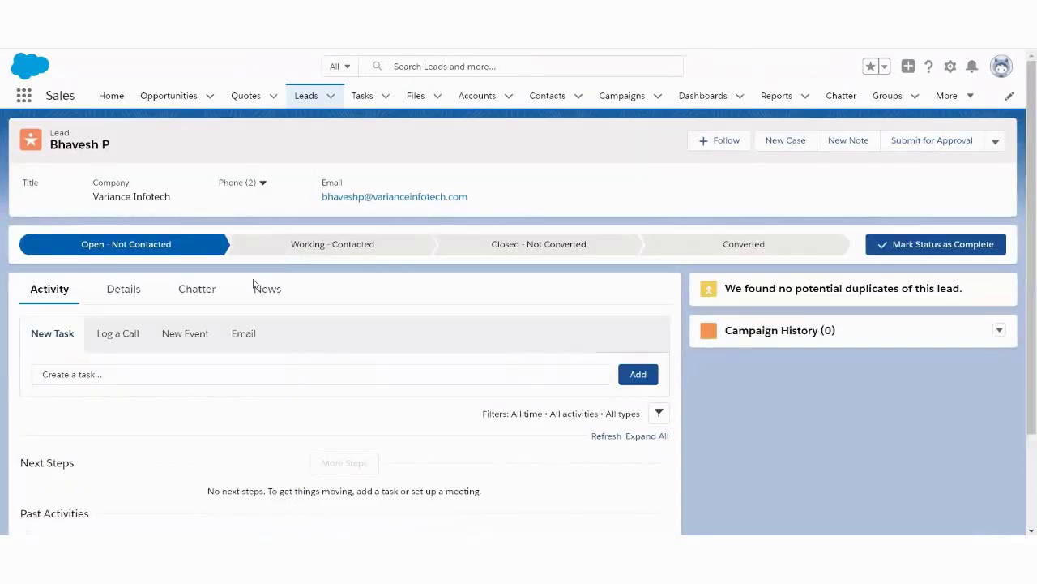
left_click(124, 303)
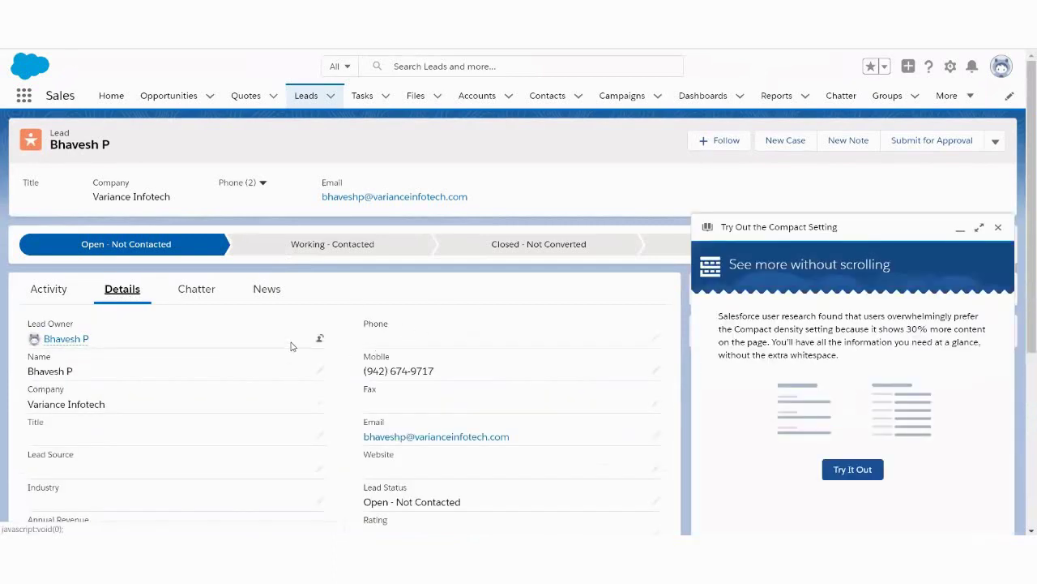
scroll(292, 346, "down", 2)
scroll(291, 346, "down", 2)
scroll(292, 338, "up", 4)
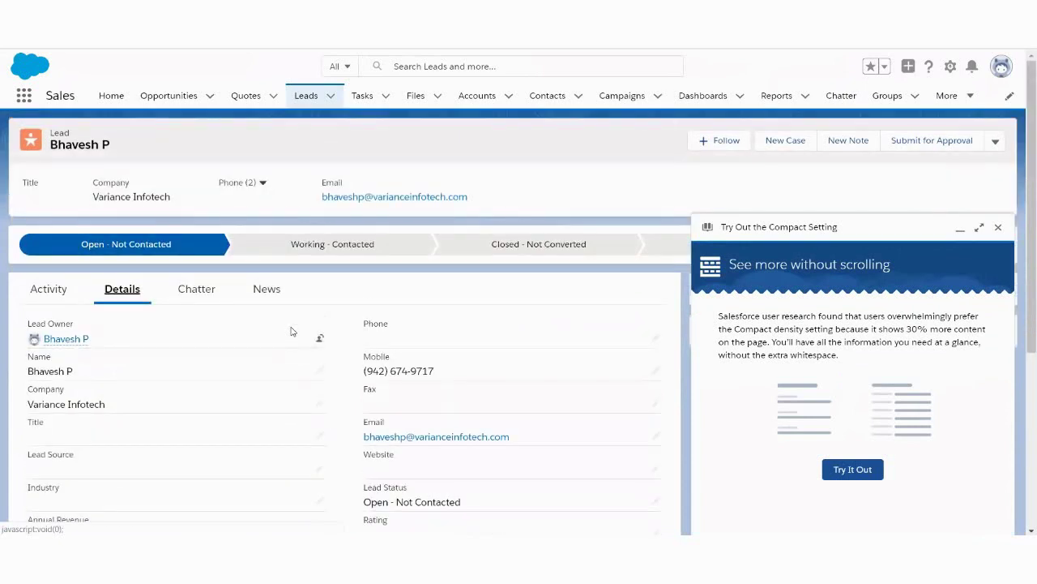